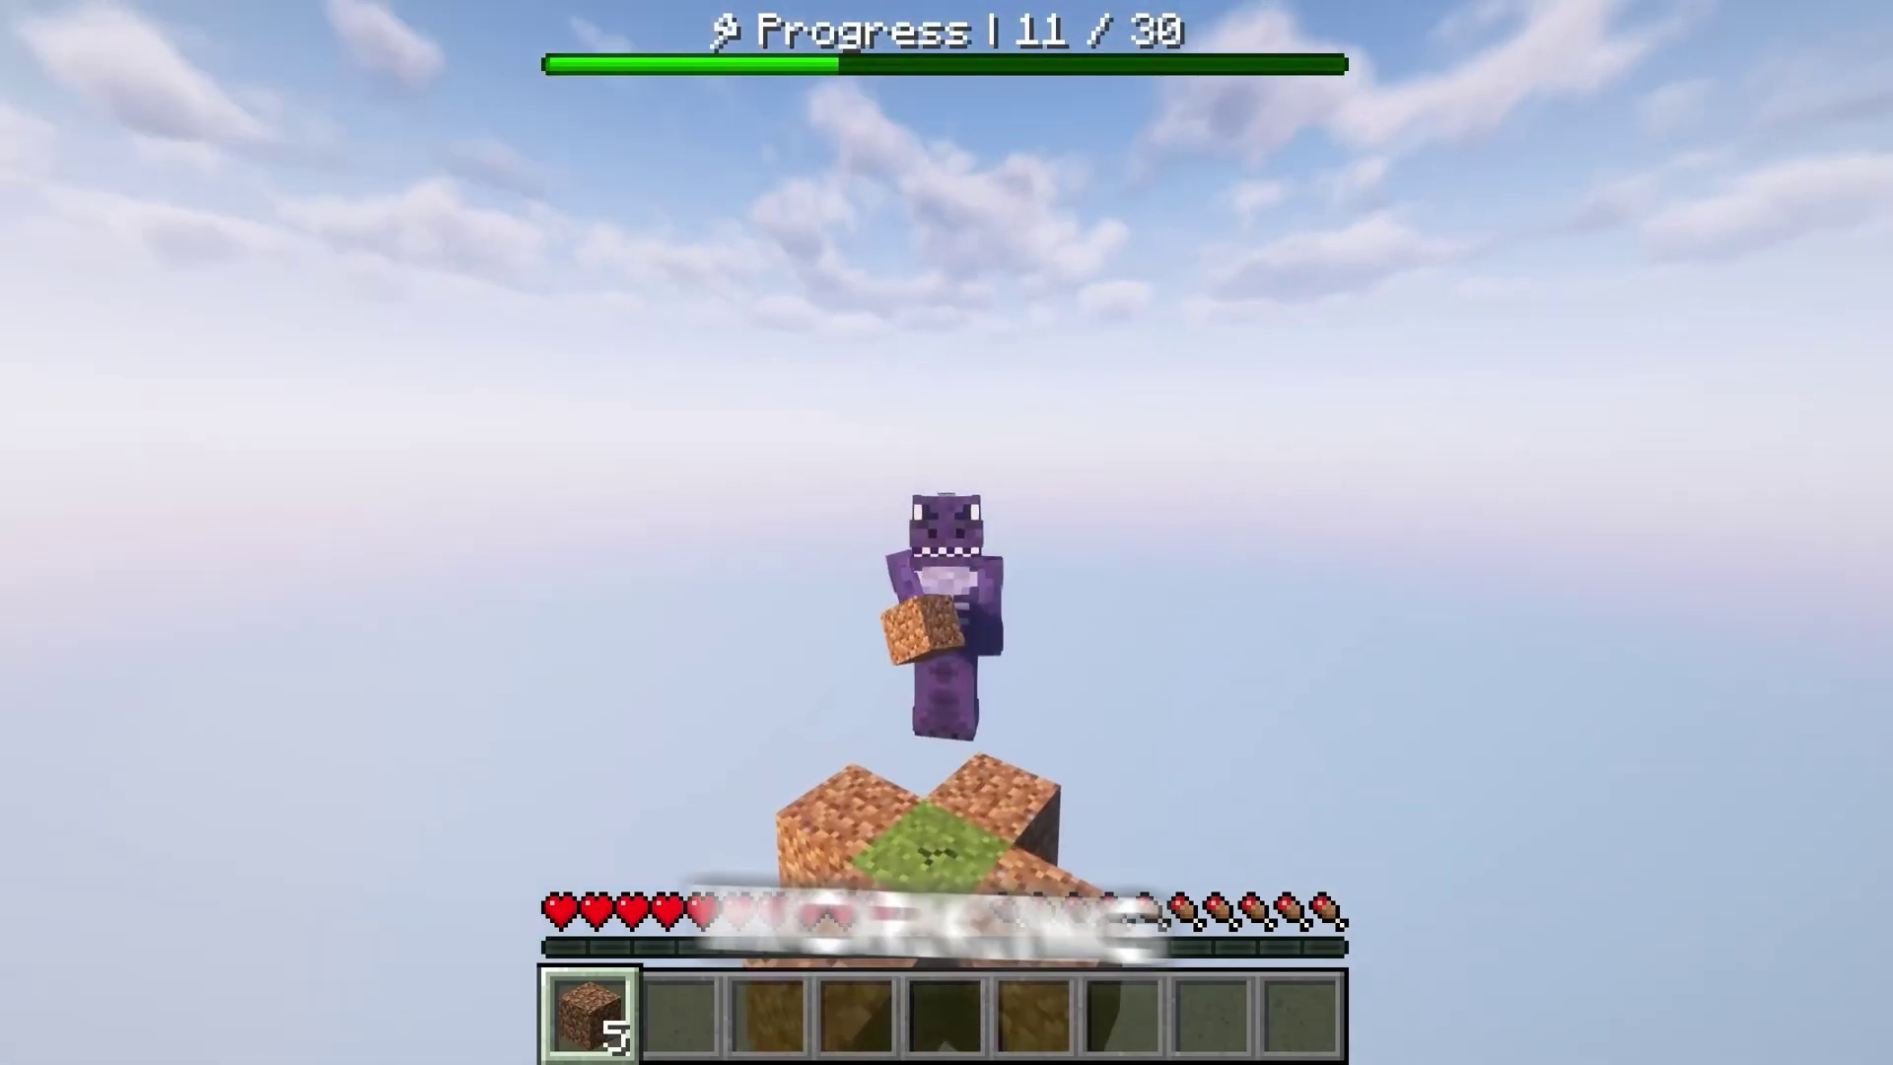
left_click(947, 532)
key("space")
left_click(946, 533)
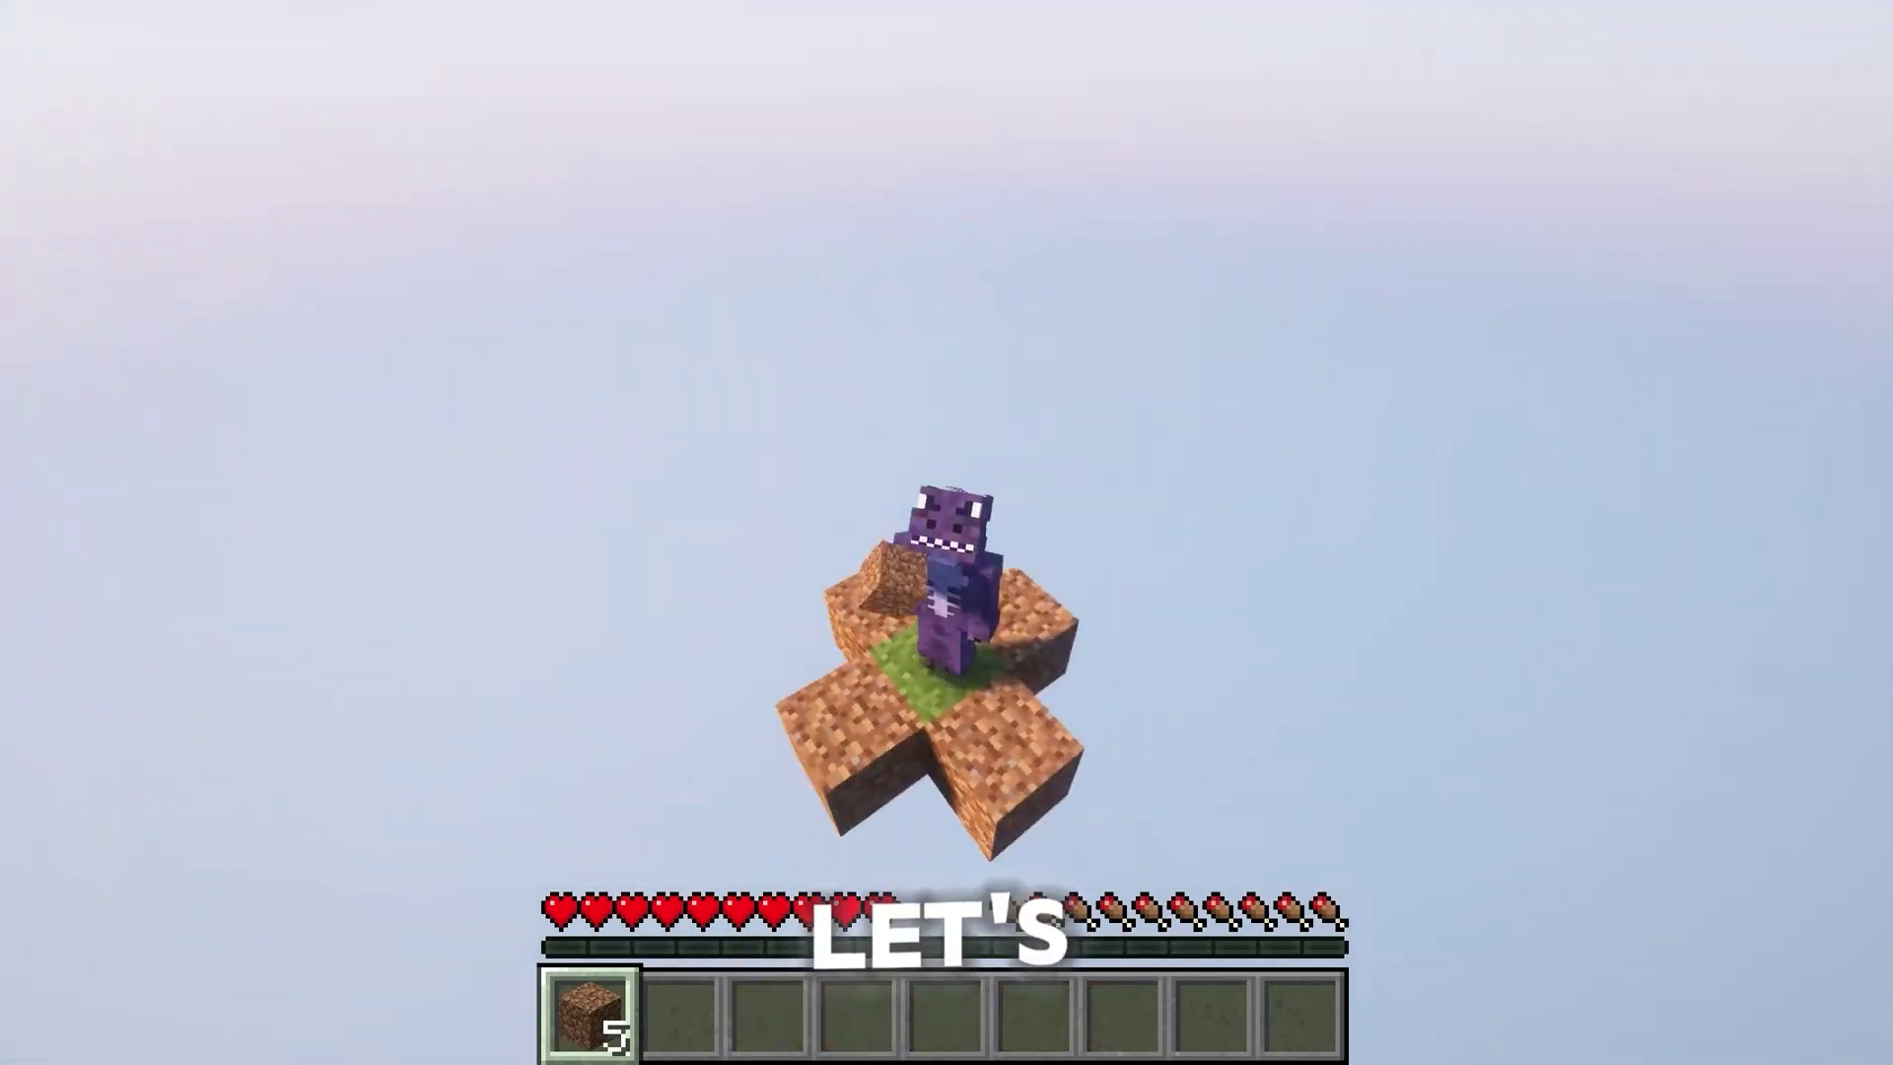
left_click(947, 532)
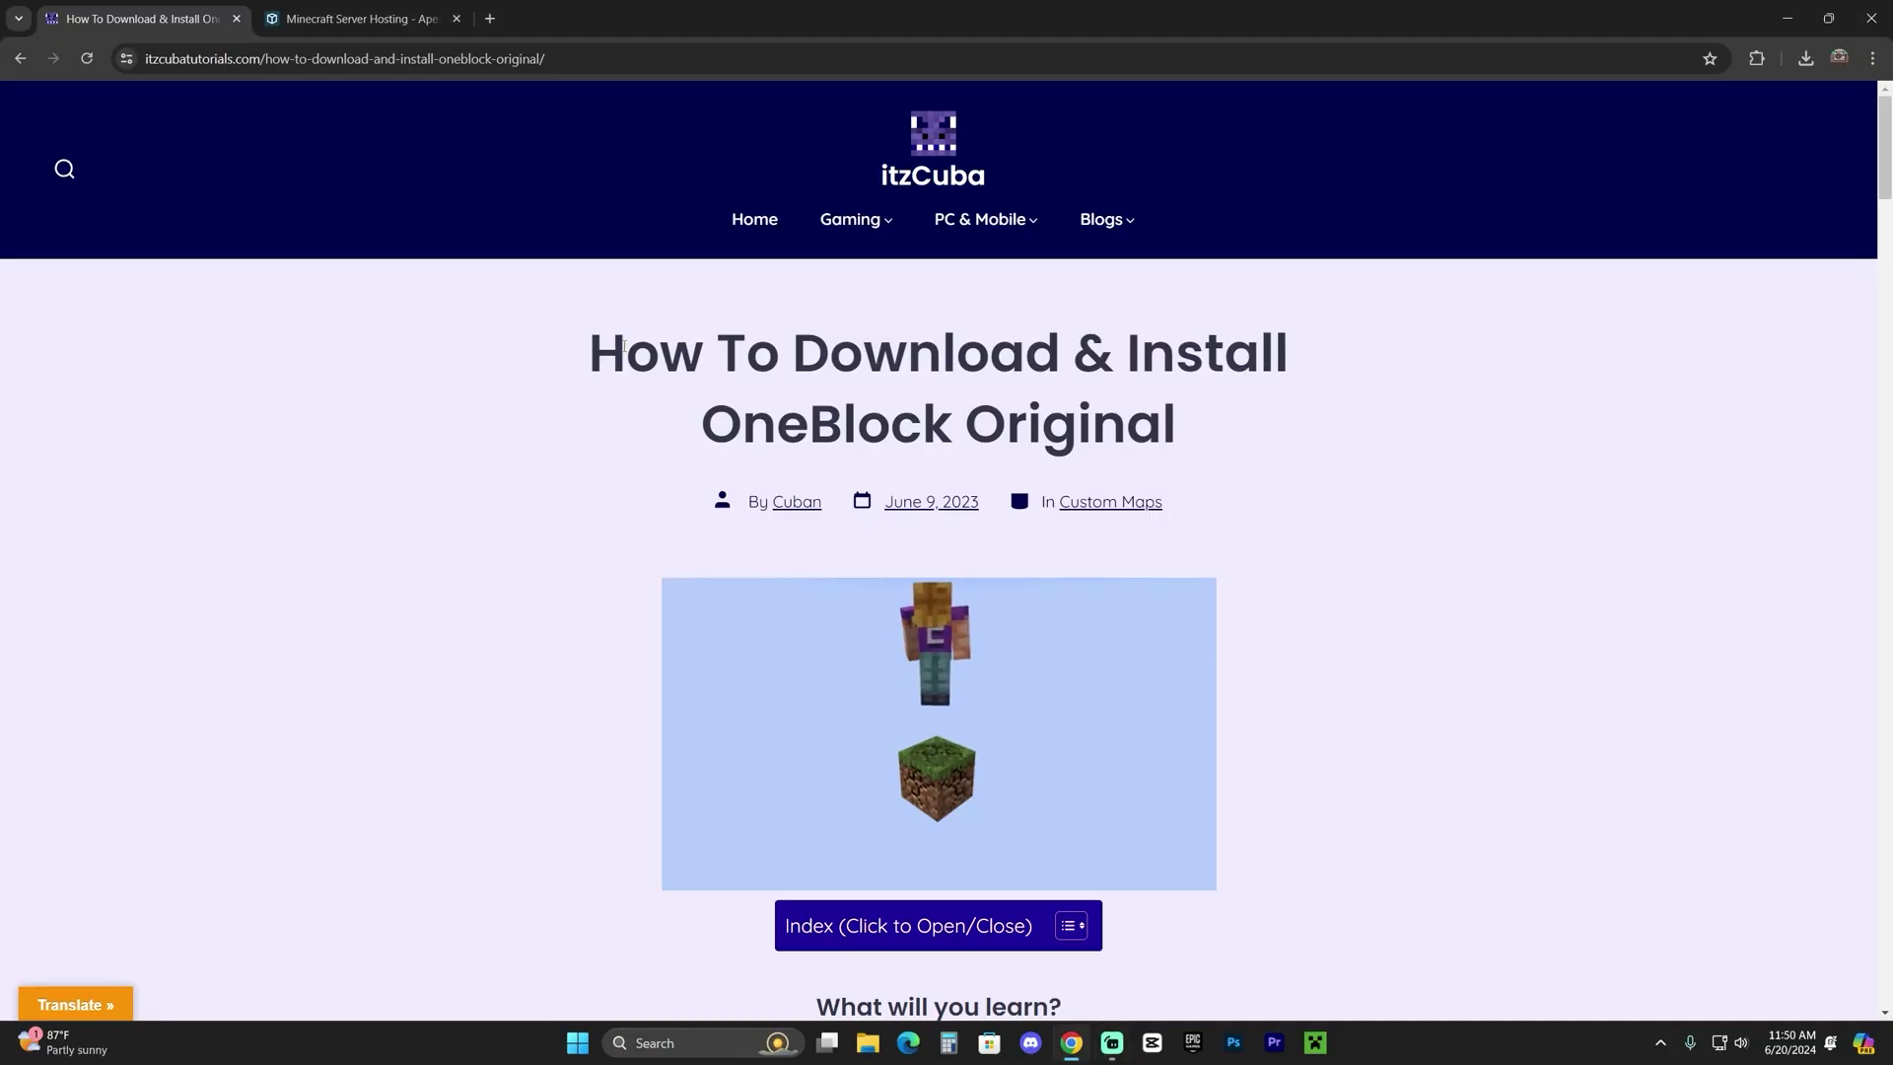
Find the OneBlock Original download section in the guide and open the map's CurseForge files page.
left_click_drag(625, 346, 1118, 355)
left_click(1196, 400)
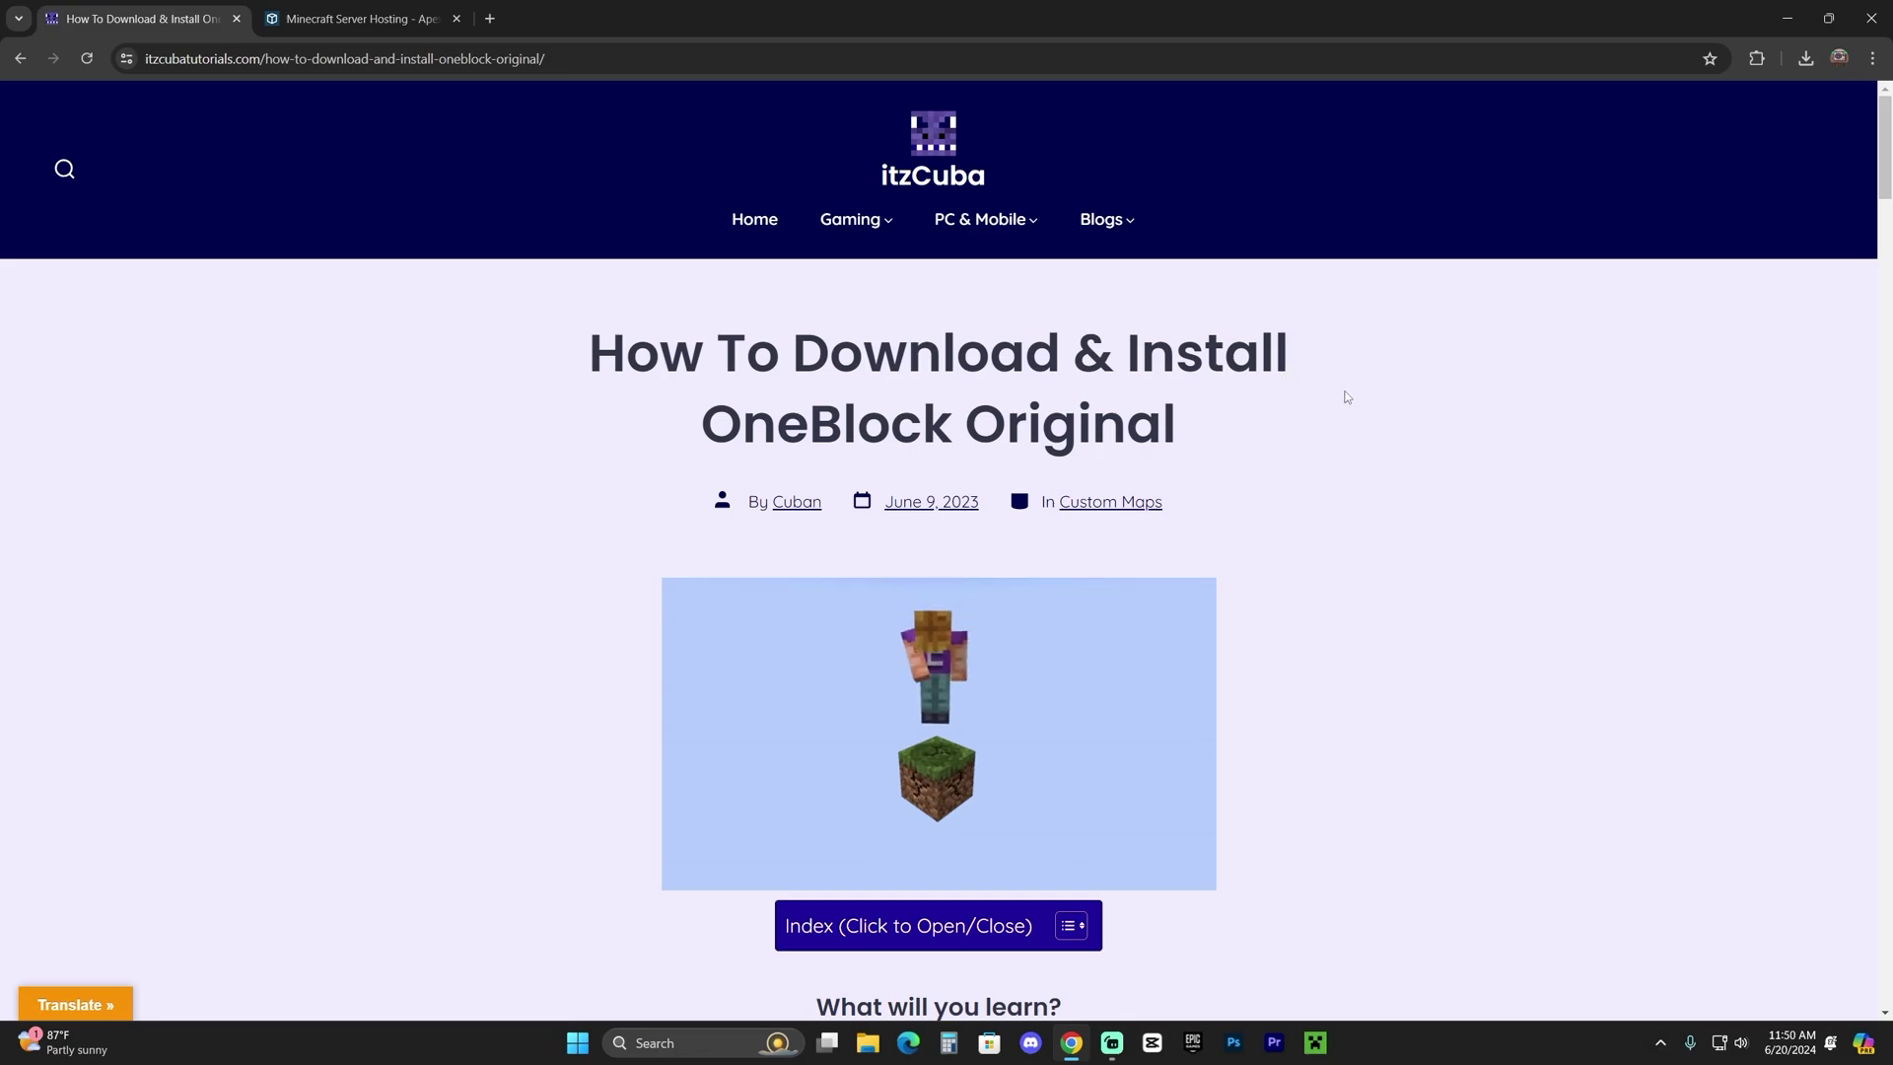
scroll(1441, 479, "down", 20)
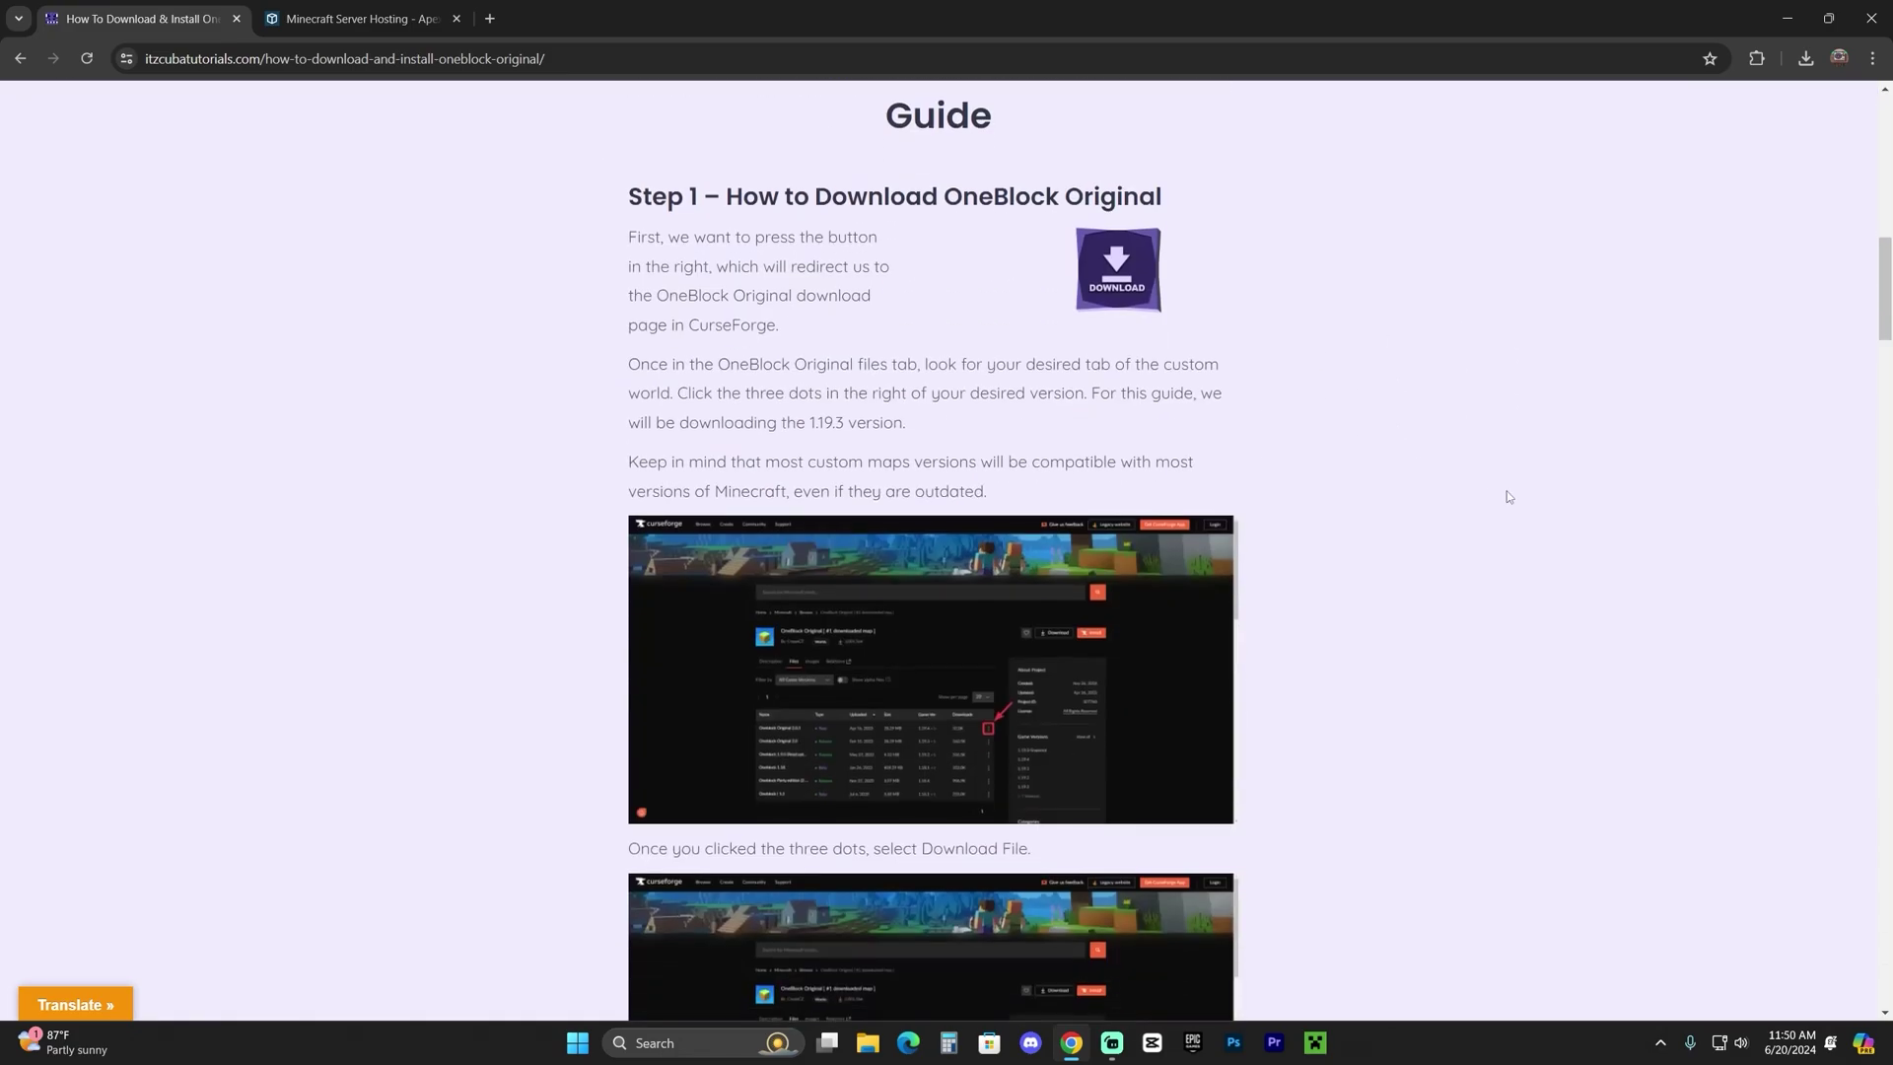
scroll(1295, 512, "up", 15)
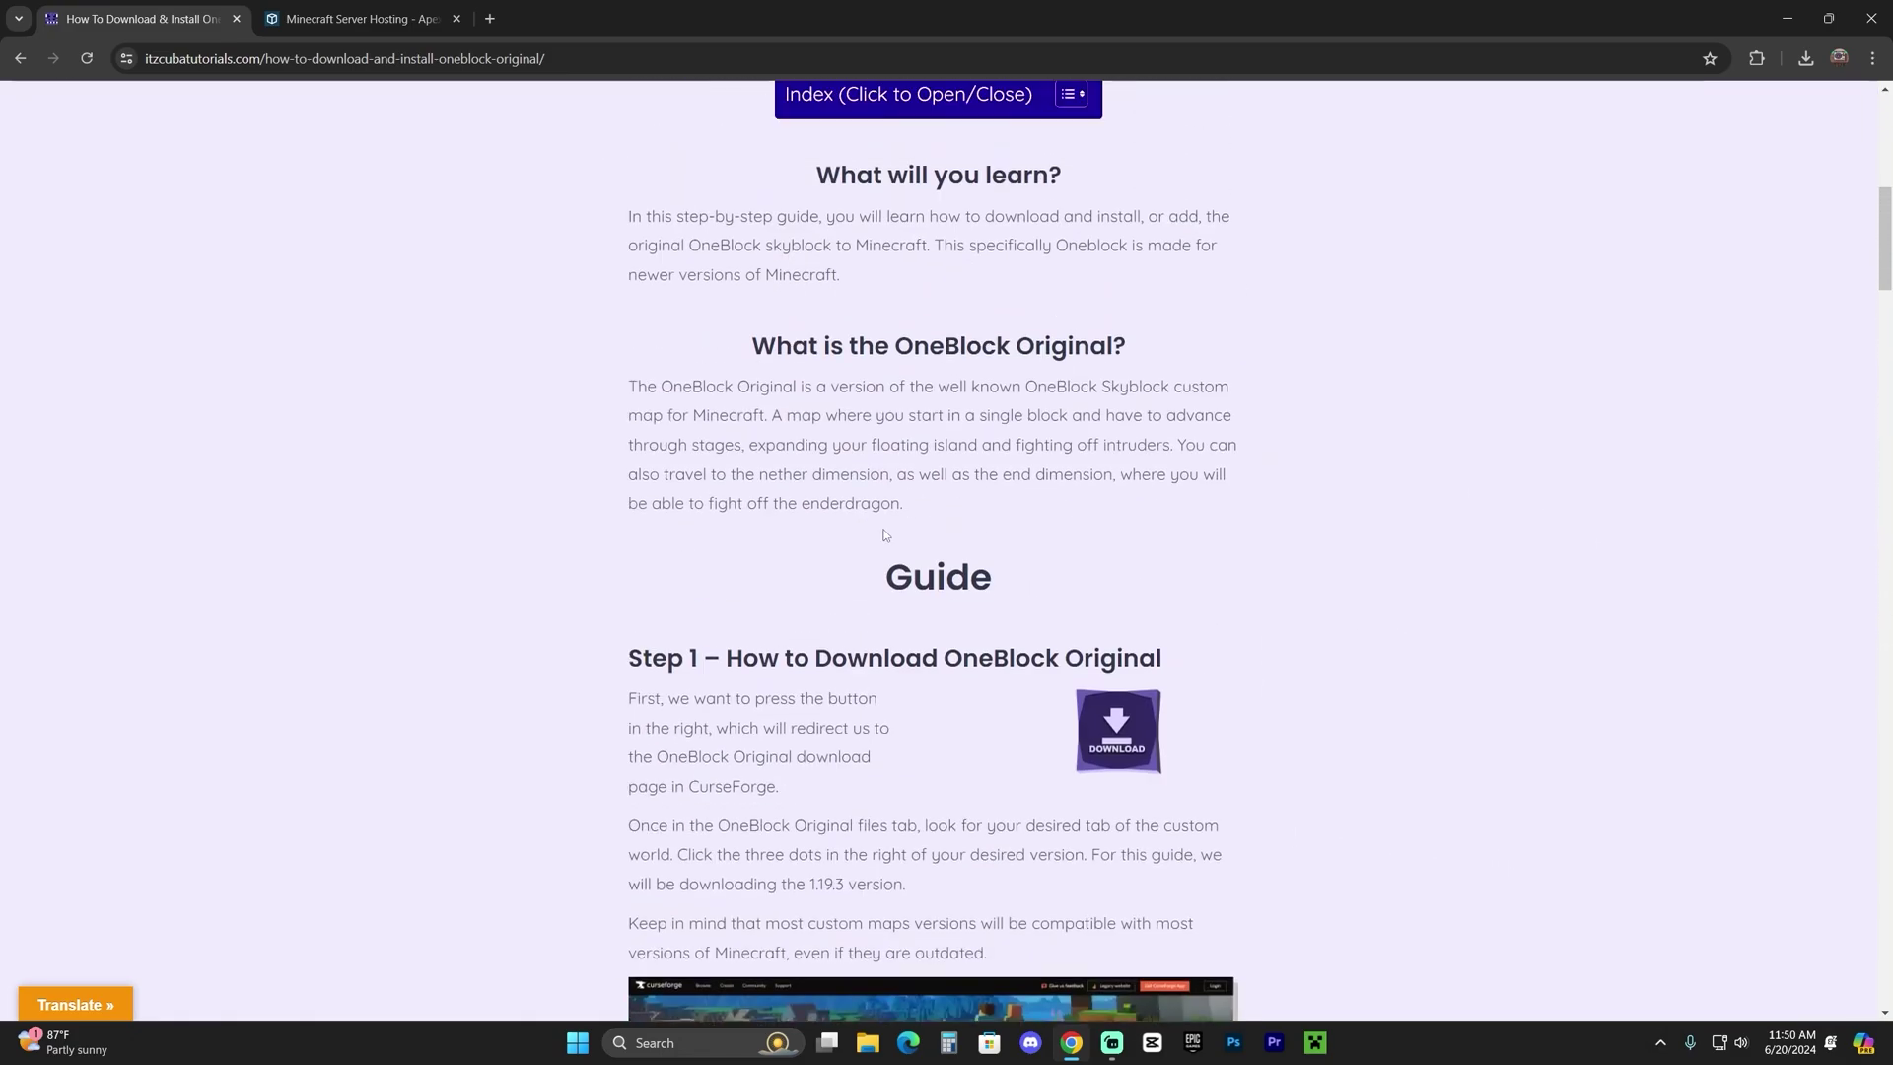
left_click_drag(628, 642, 890, 643)
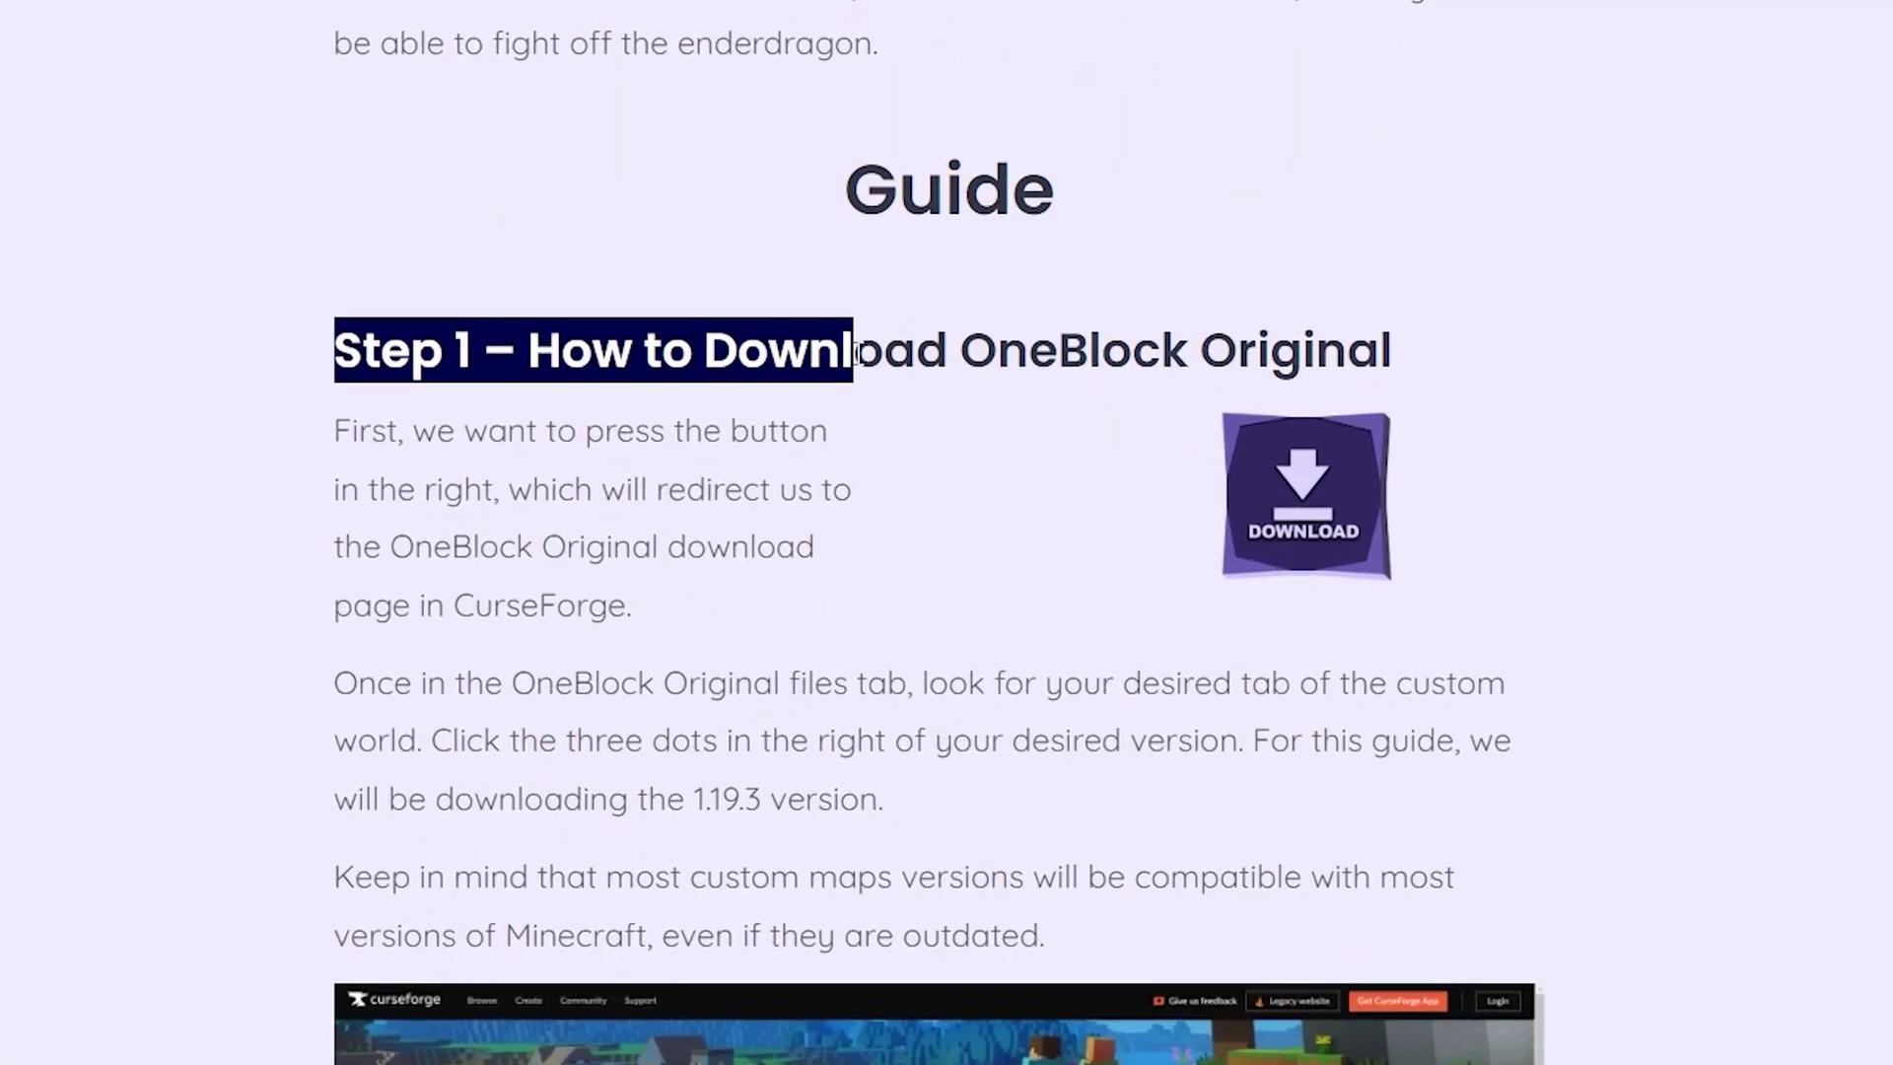
left_click(258, 542)
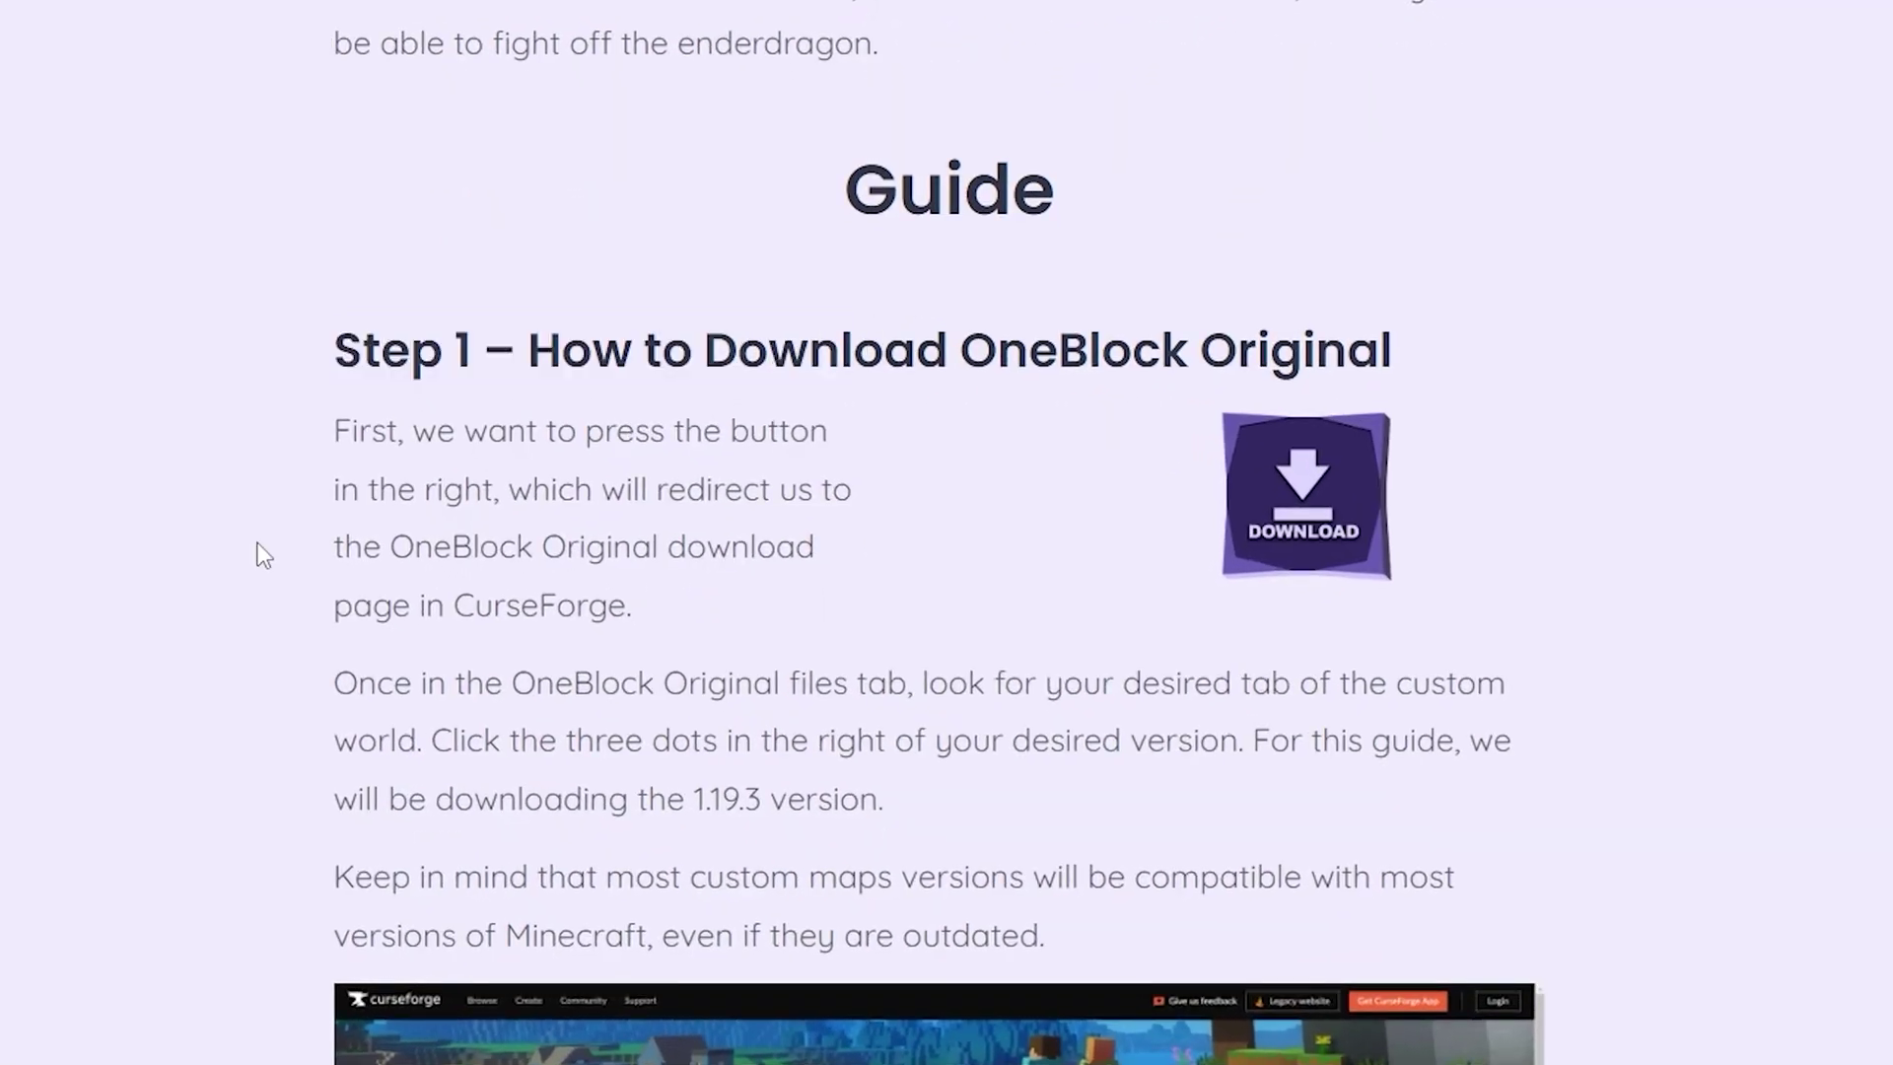
left_click(1319, 464)
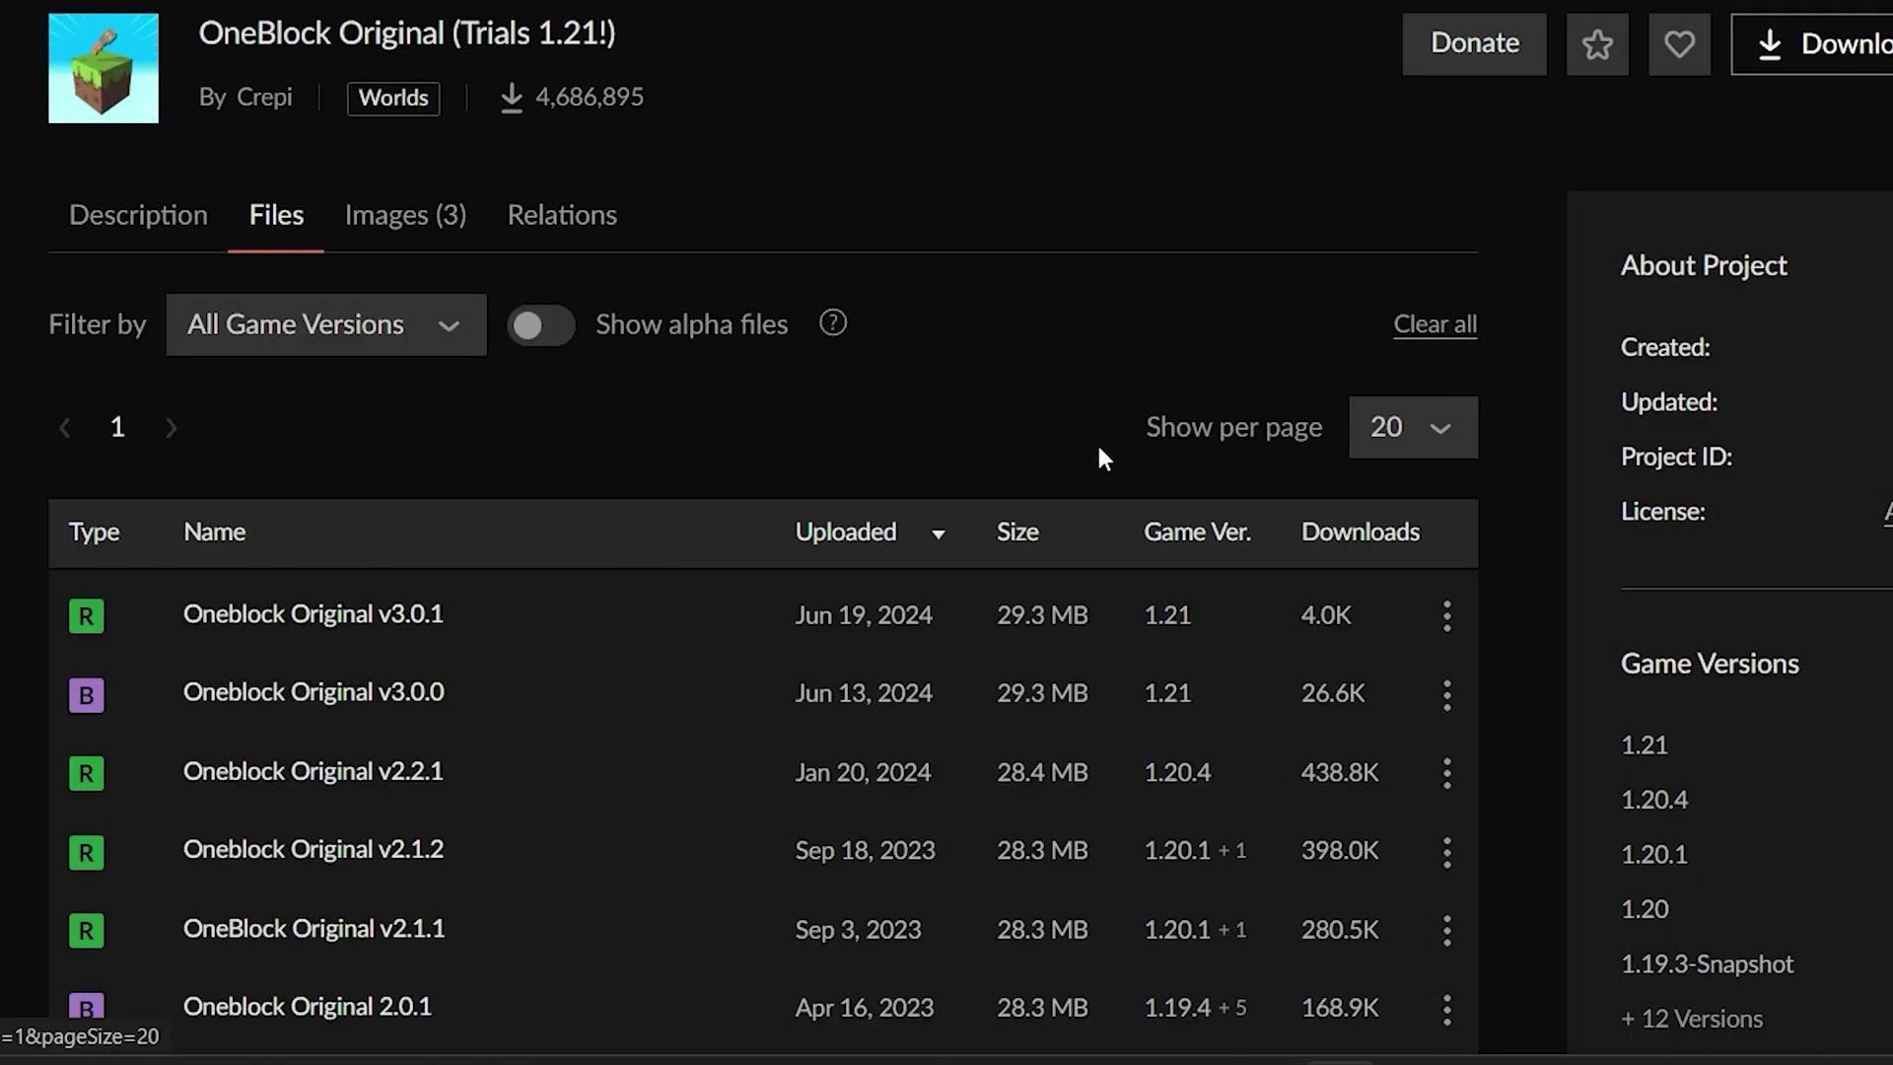
Download the Oneblock Original v3.0.1 world file for game version 1.21.
scroll(1088, 448, "down", 5)
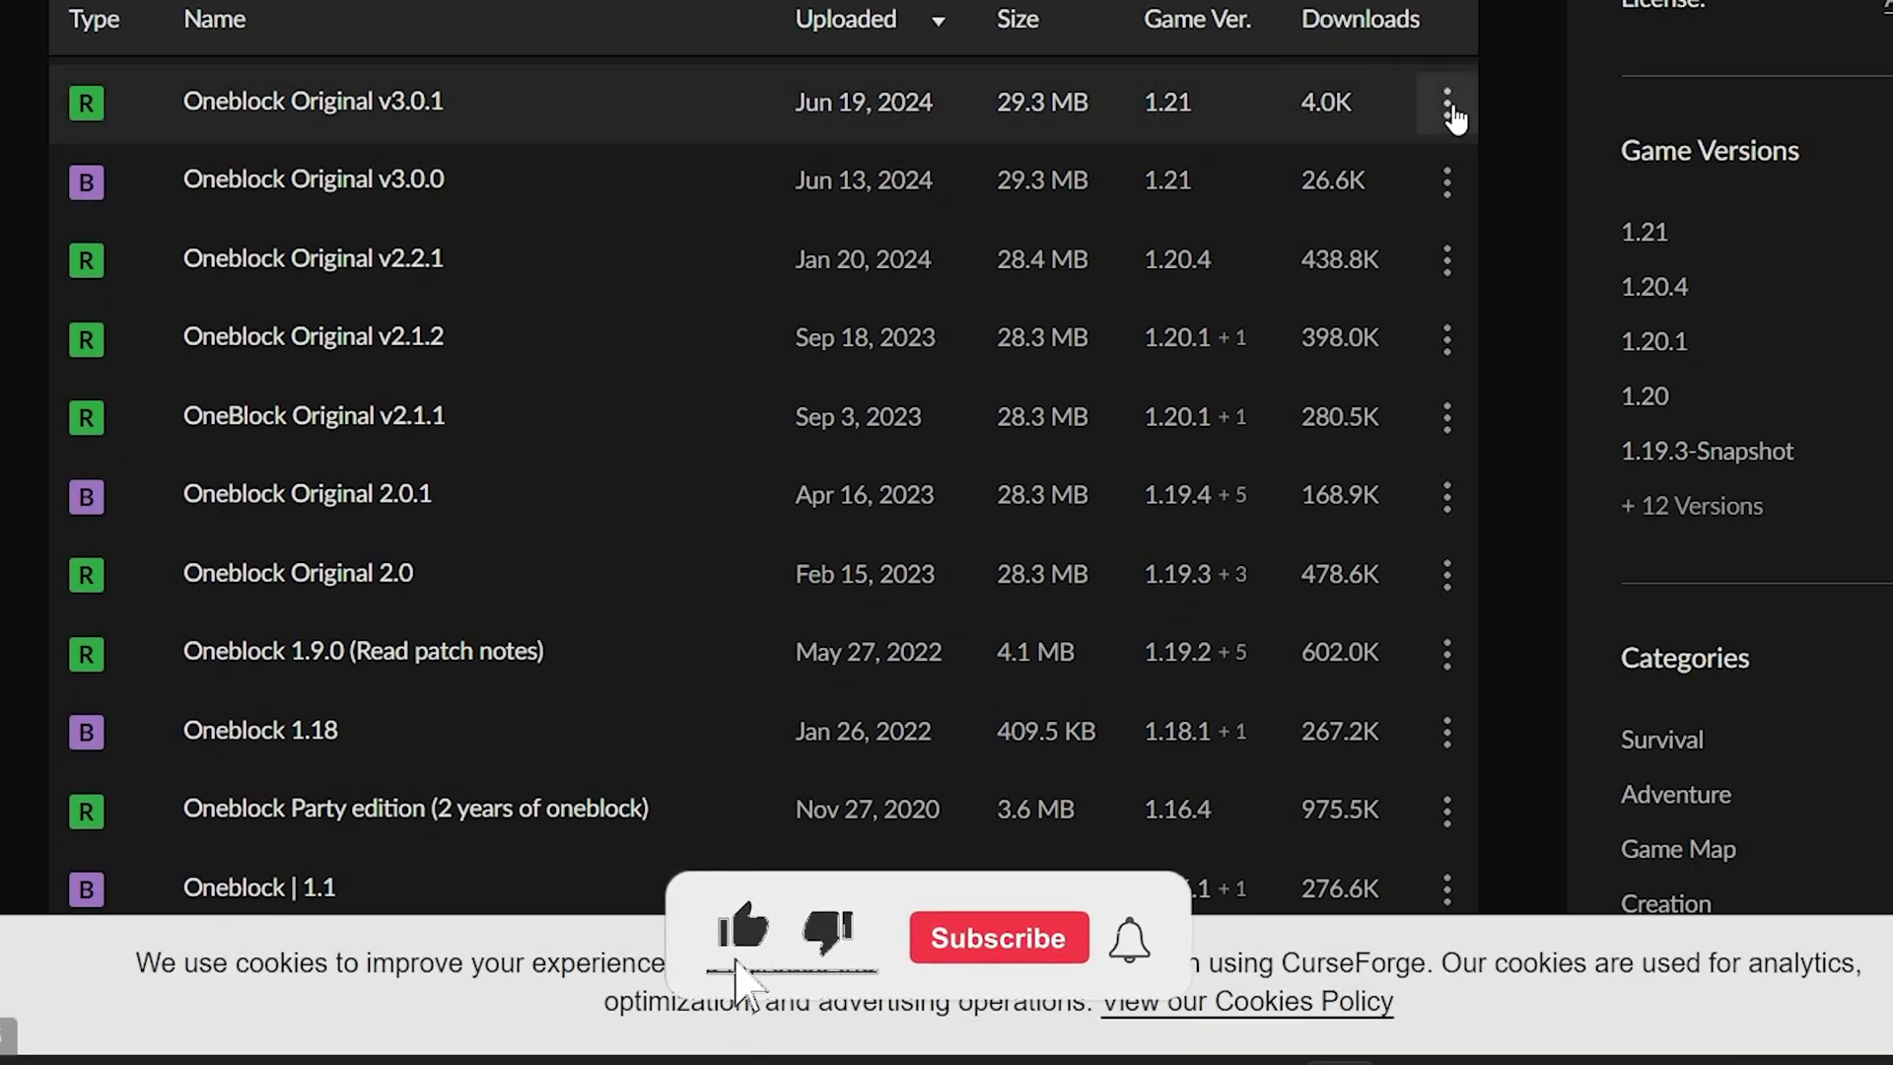
left_click(1447, 102)
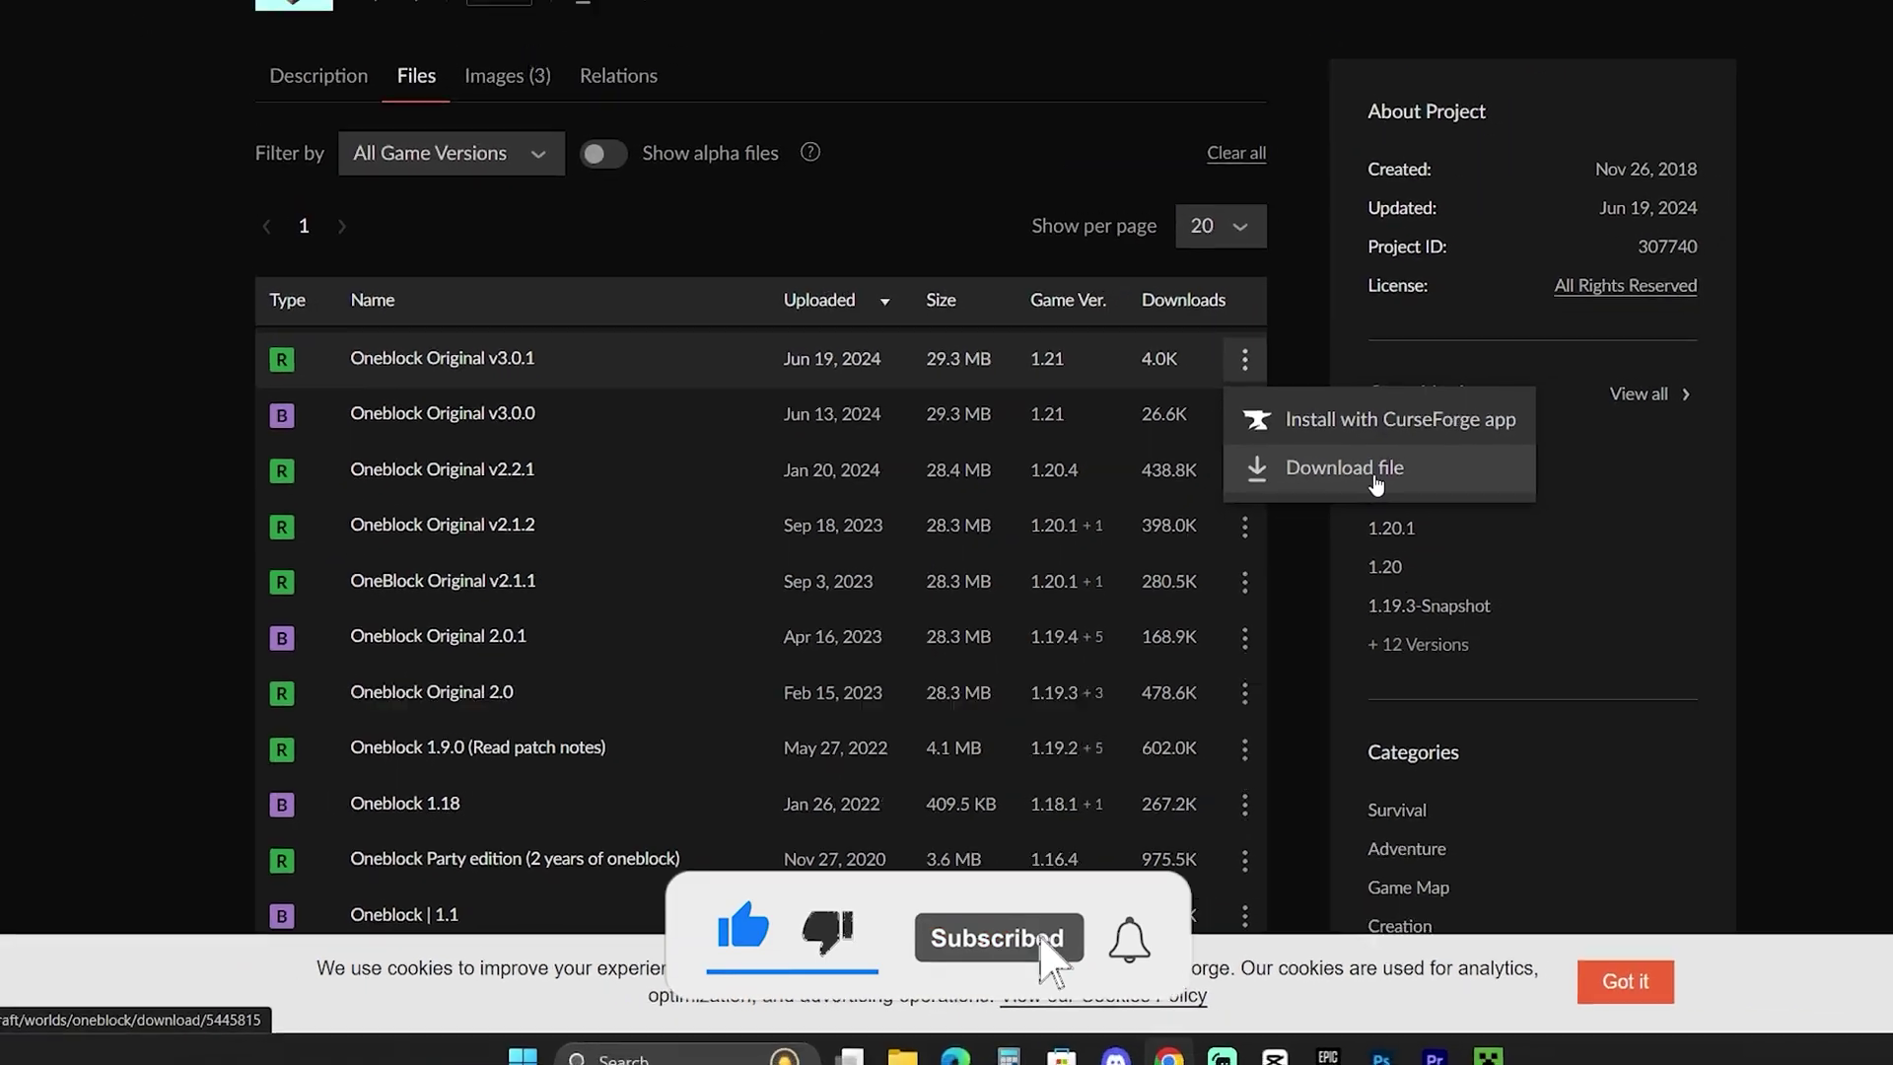
left_click(1370, 478)
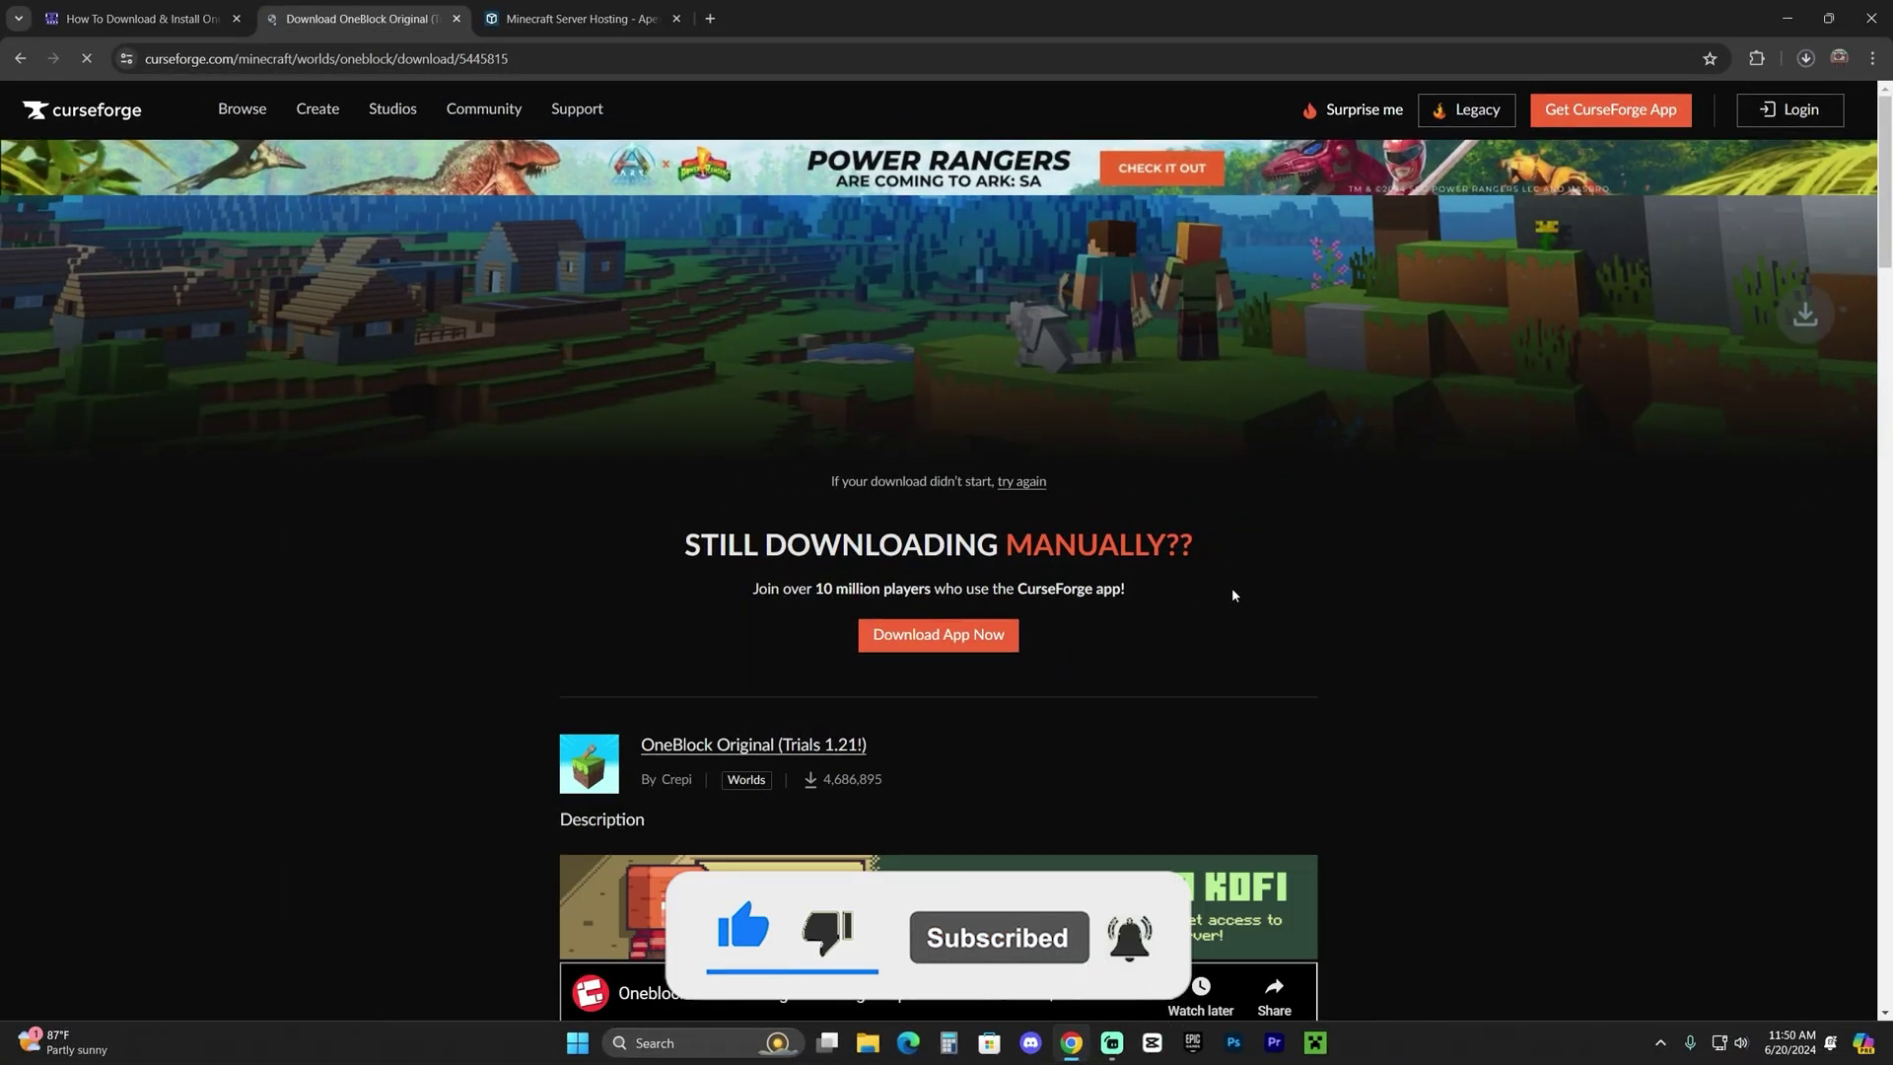
scroll(1233, 595, "down", 1)
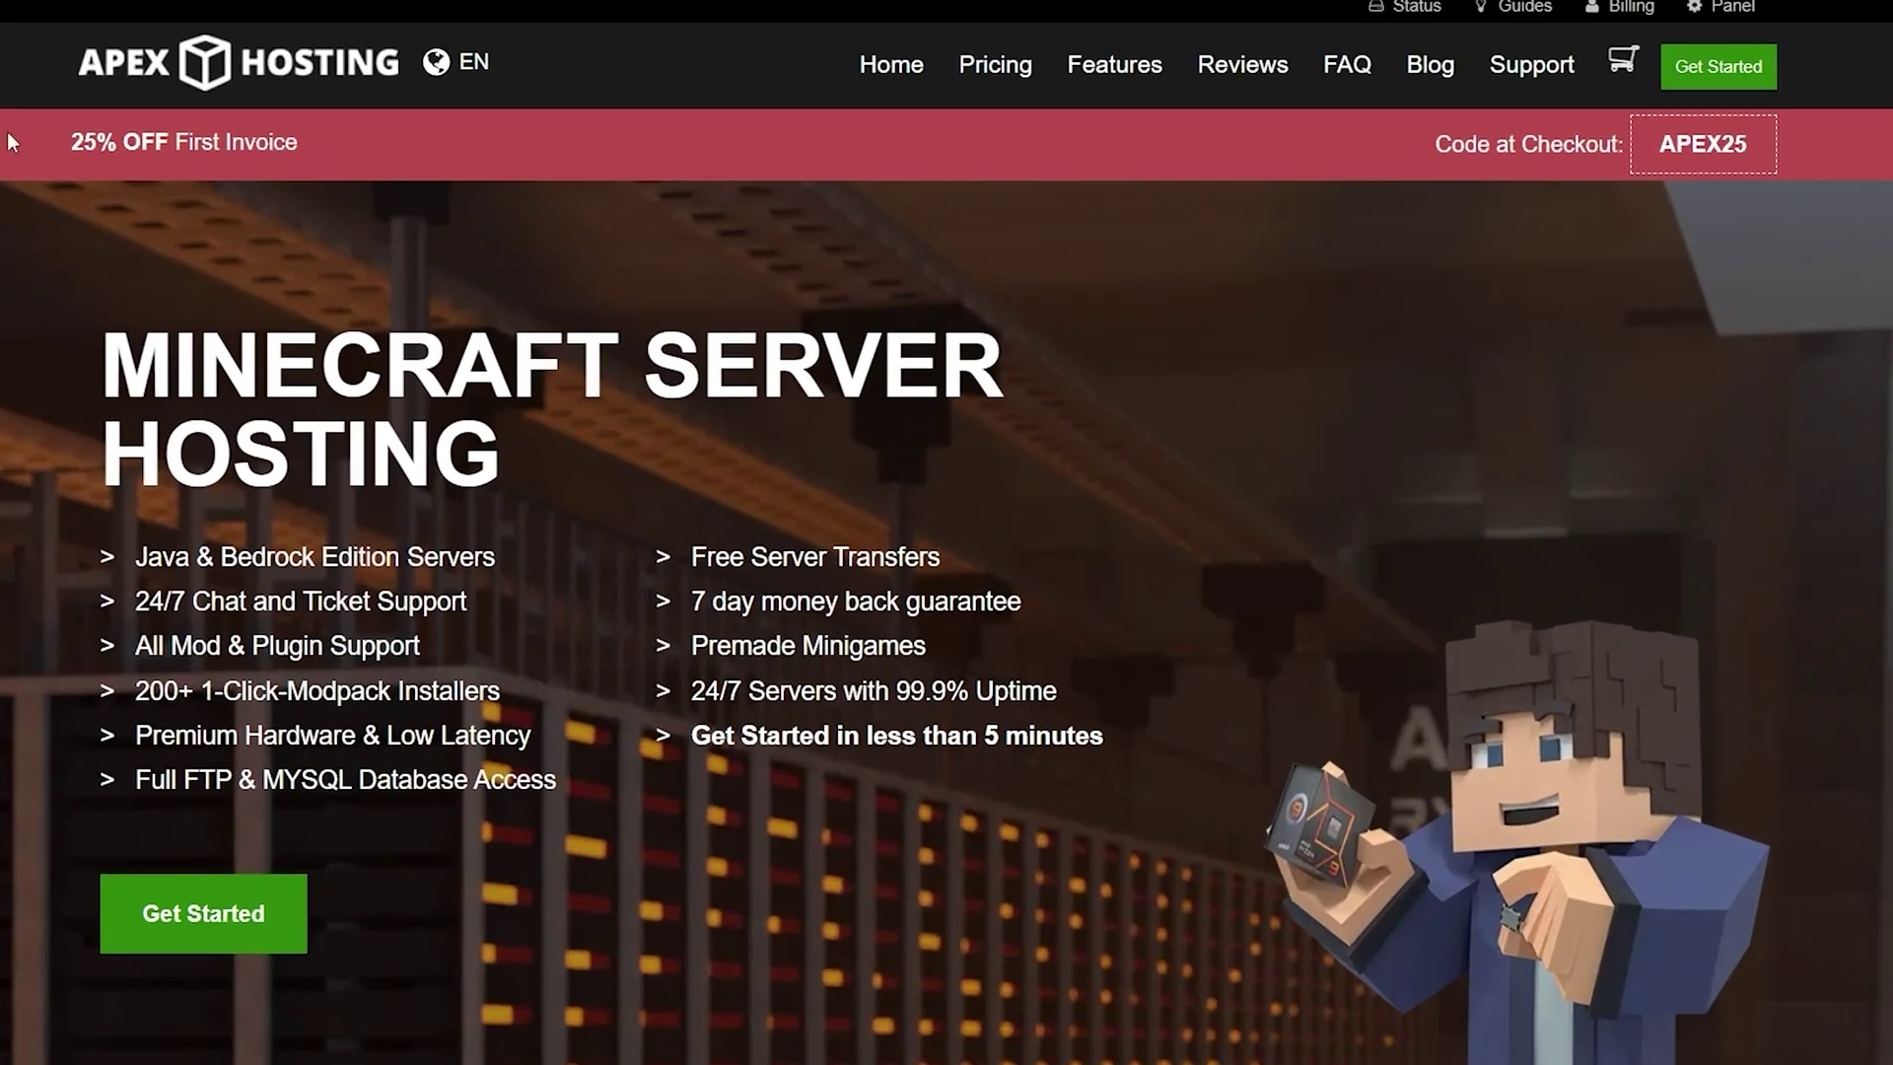
Look over the Apex Hosting page for its first-invoice offer and Minecraft server hosting features.
left_click_drag(12, 143, 401, 152)
left_click(121, 115)
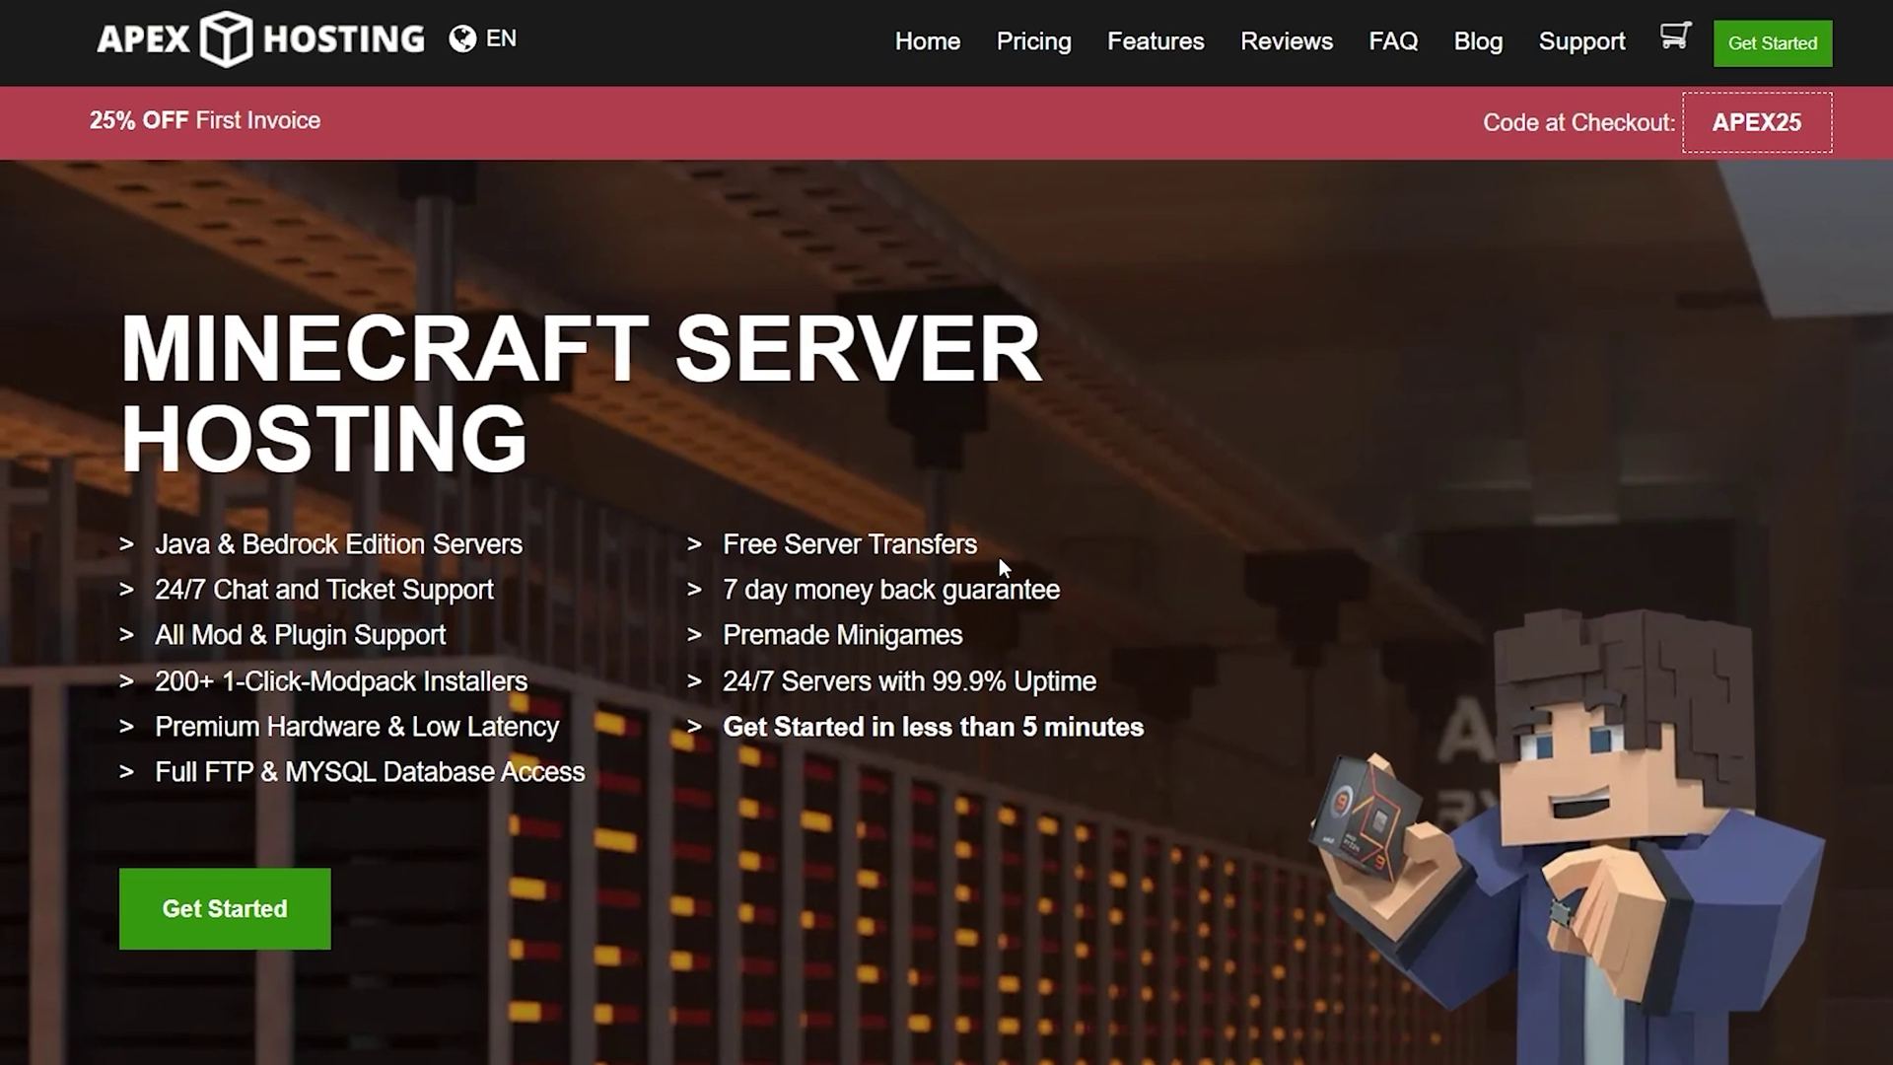
scroll(1292, 502, "down", 5)
scroll(1405, 618, "up", 5)
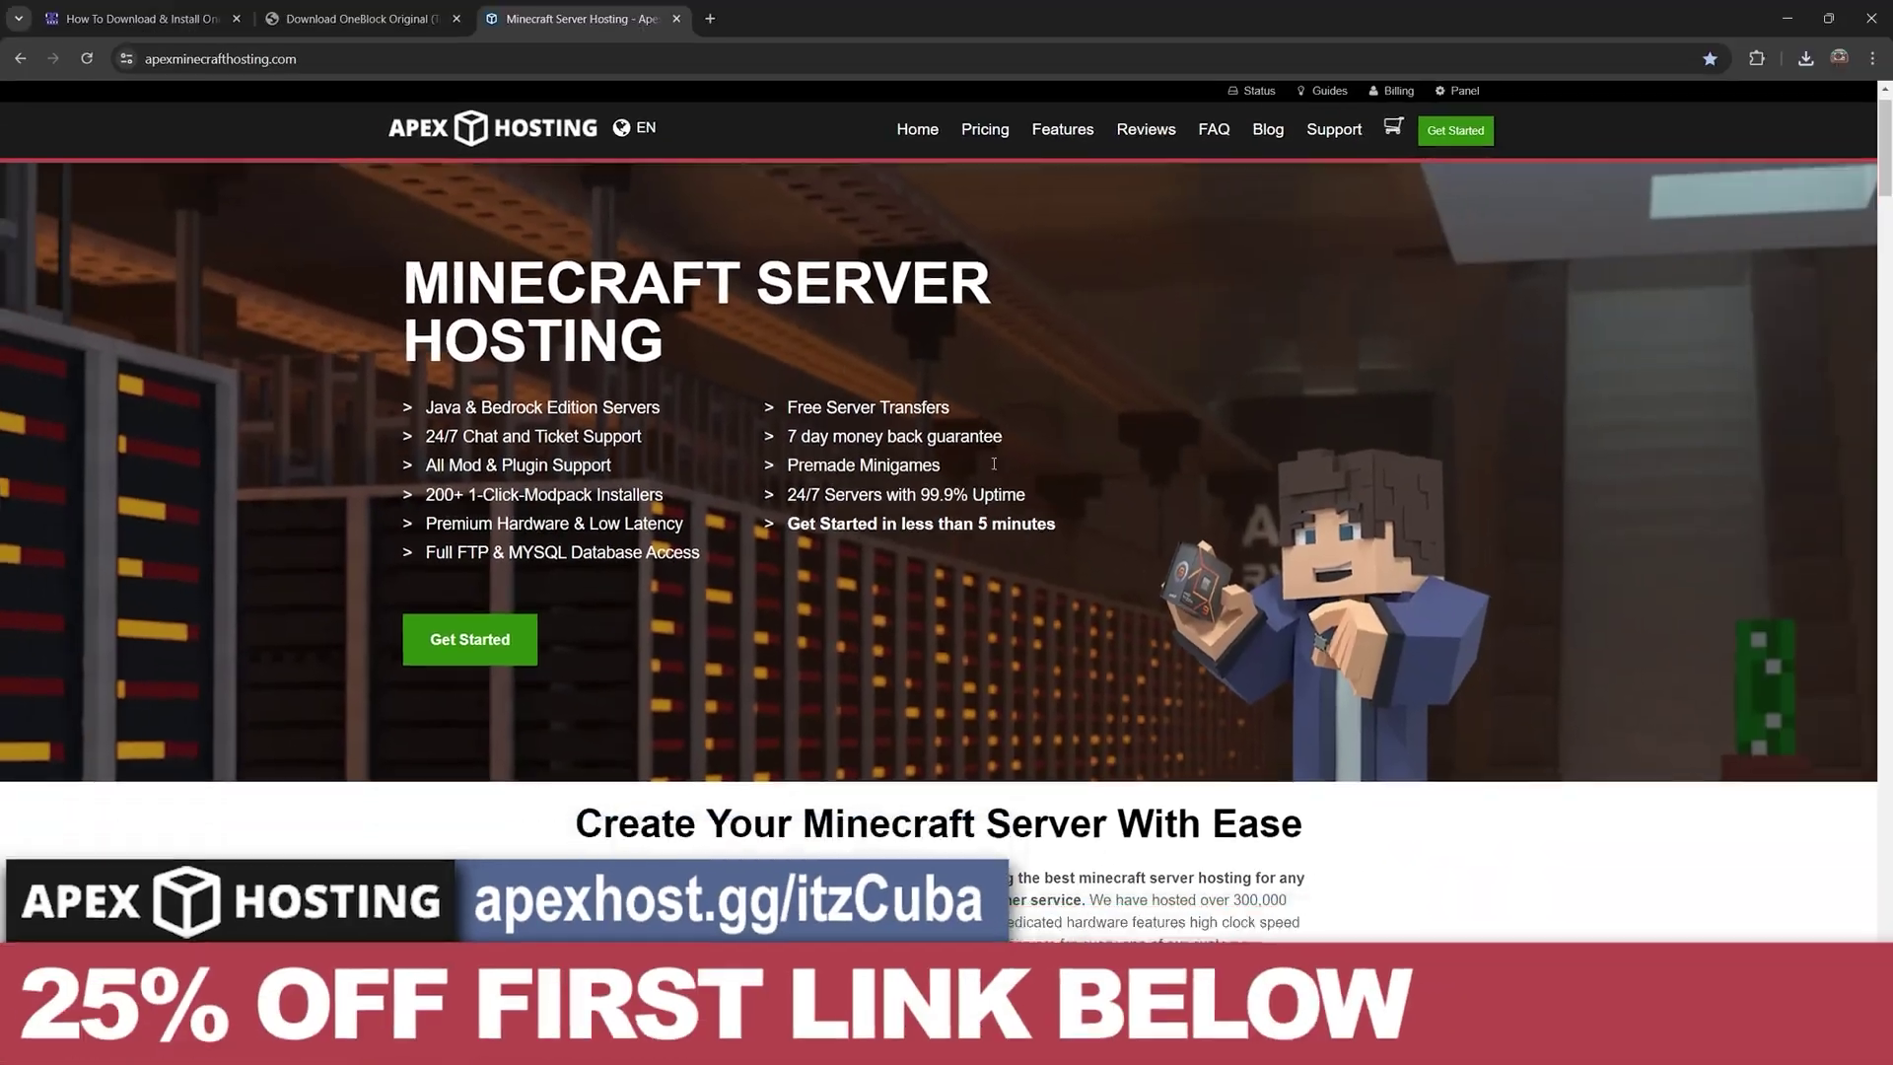
scroll(1081, 533, "down", 10)
scroll(1081, 533, "down", 15)
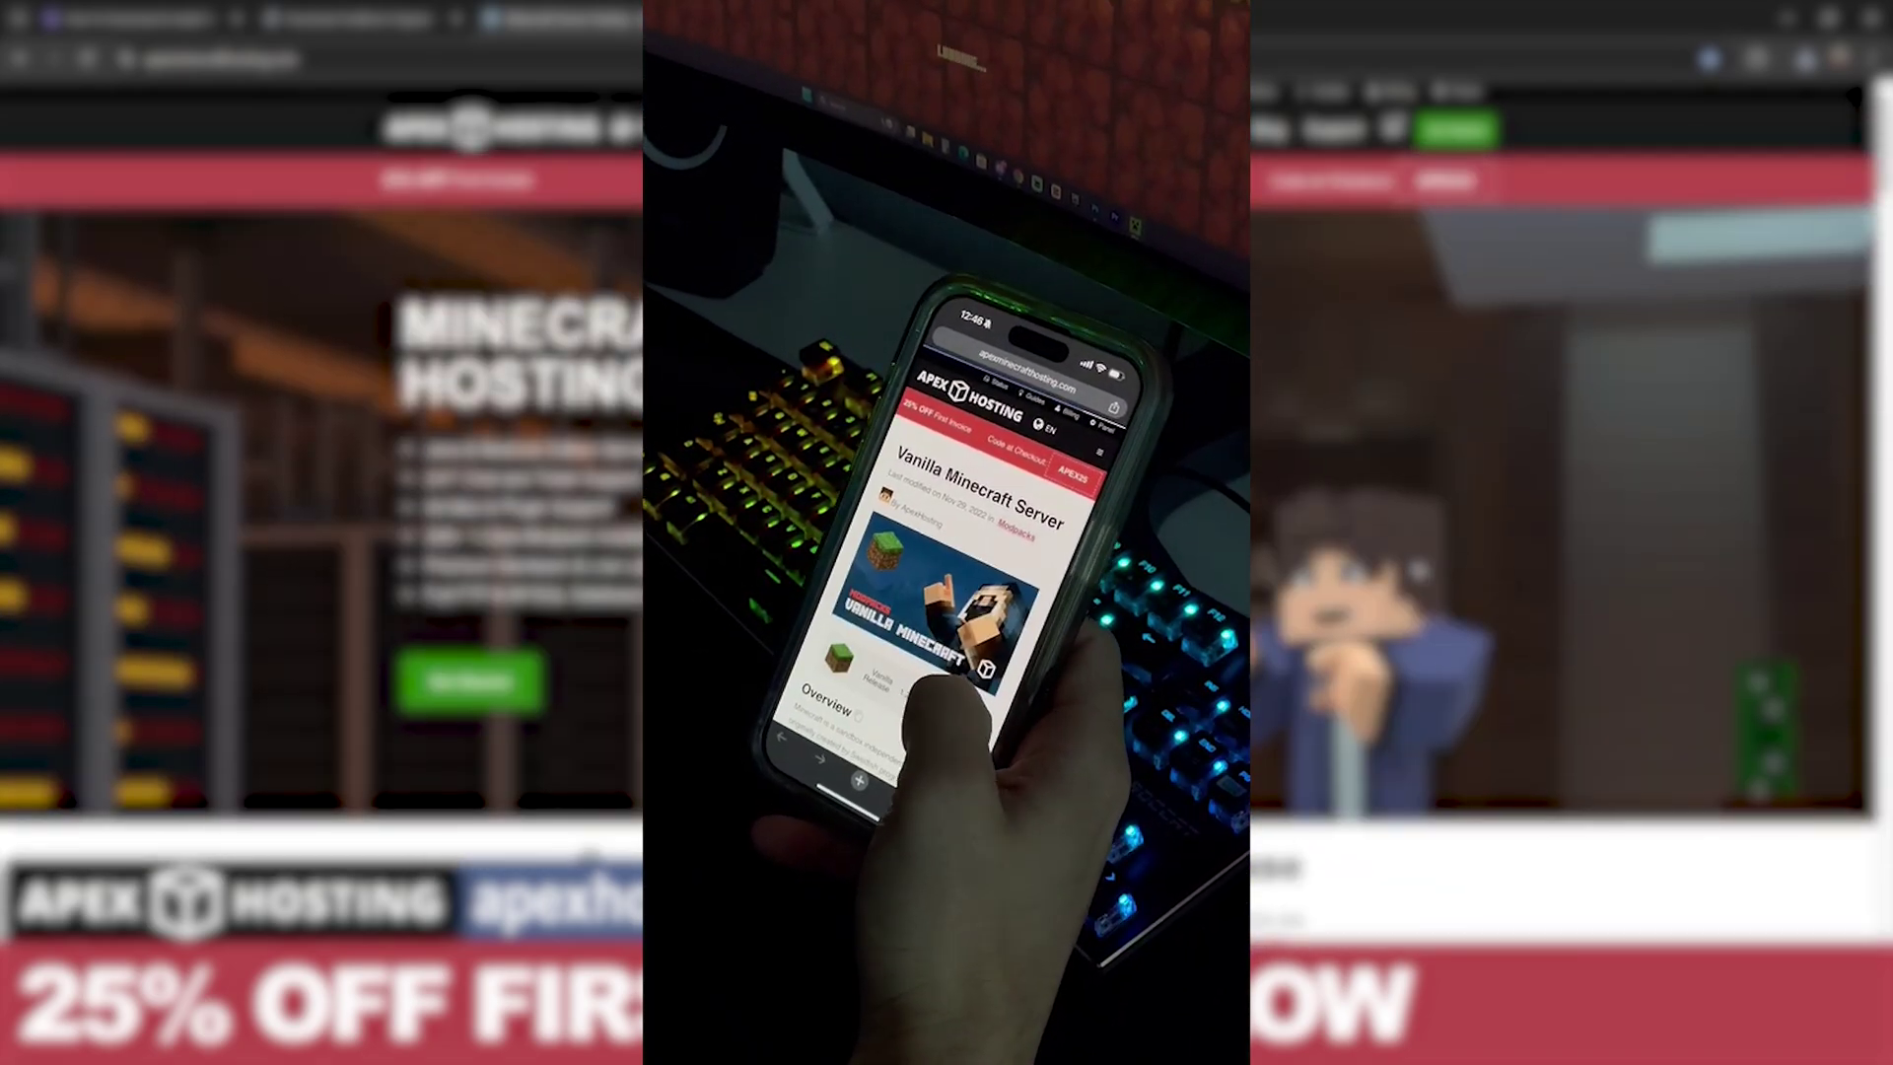
left_click_drag(1056, 567, 462, 338)
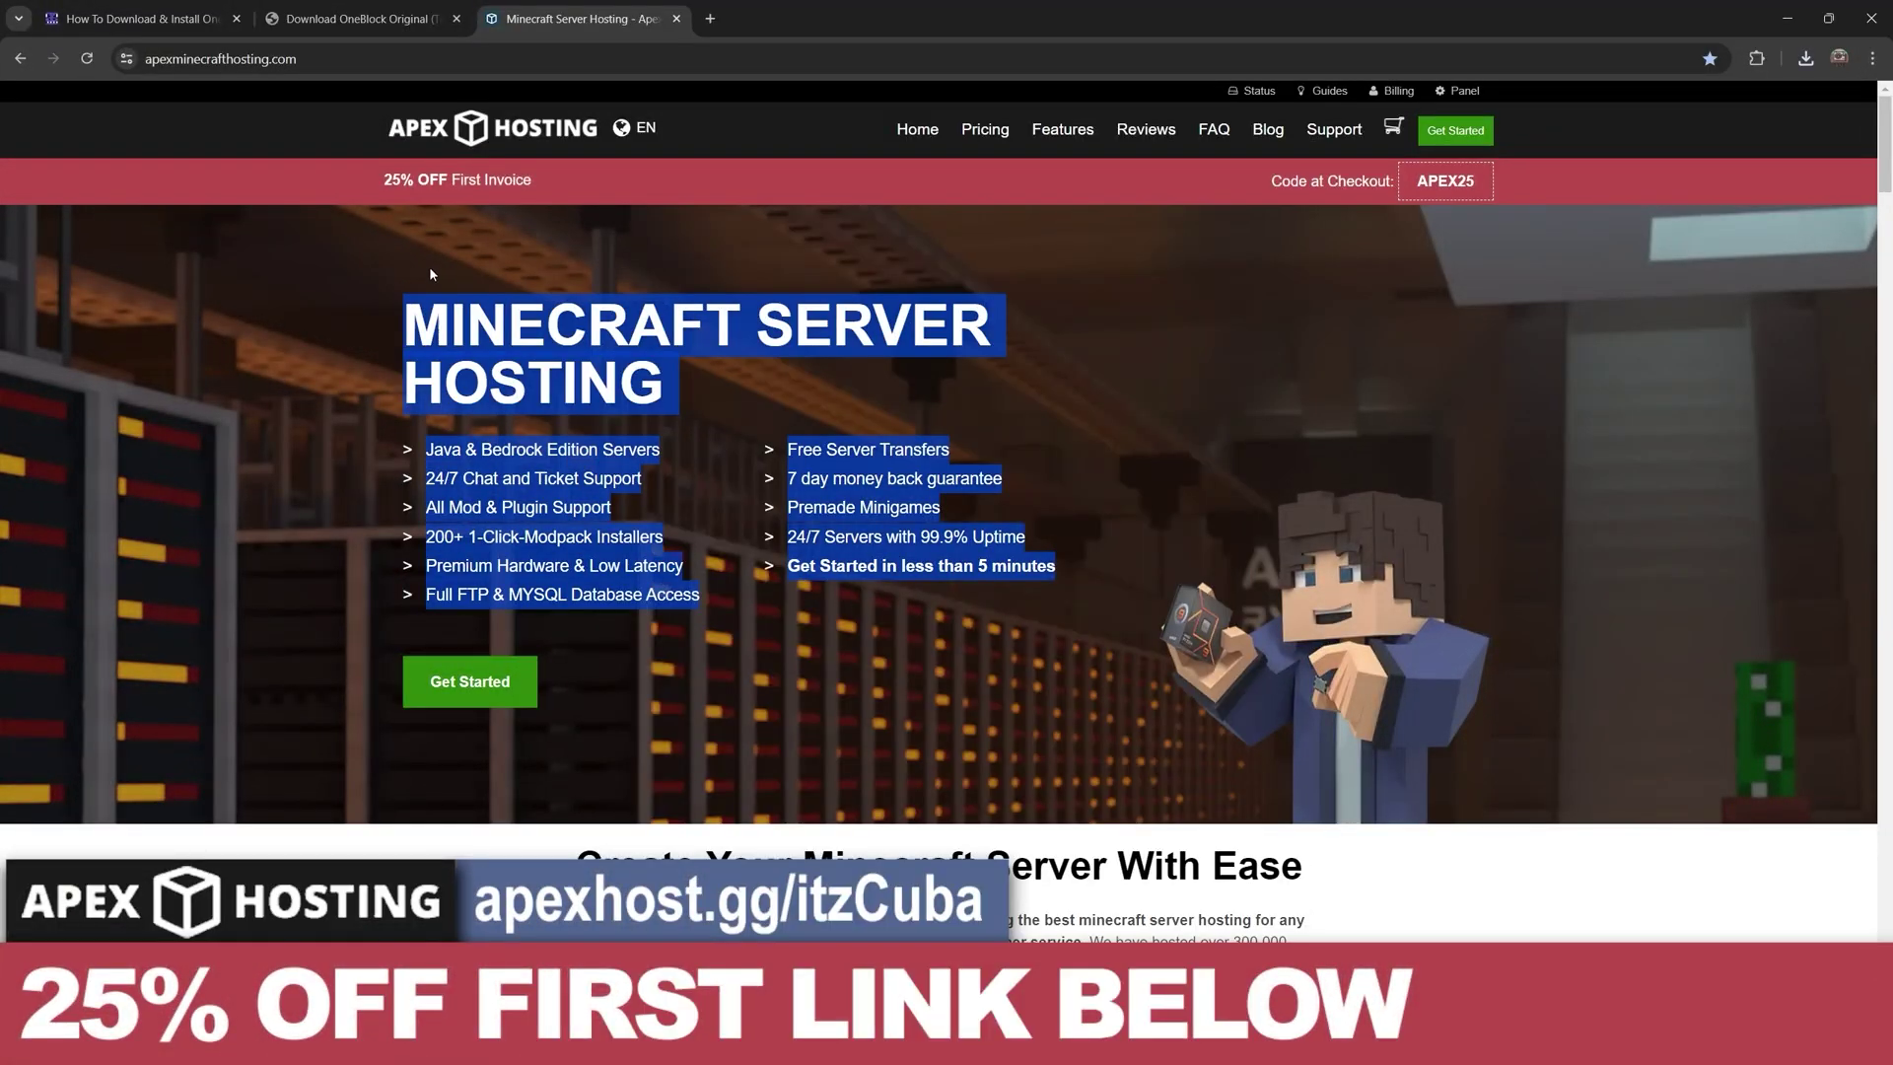
left_click(431, 274)
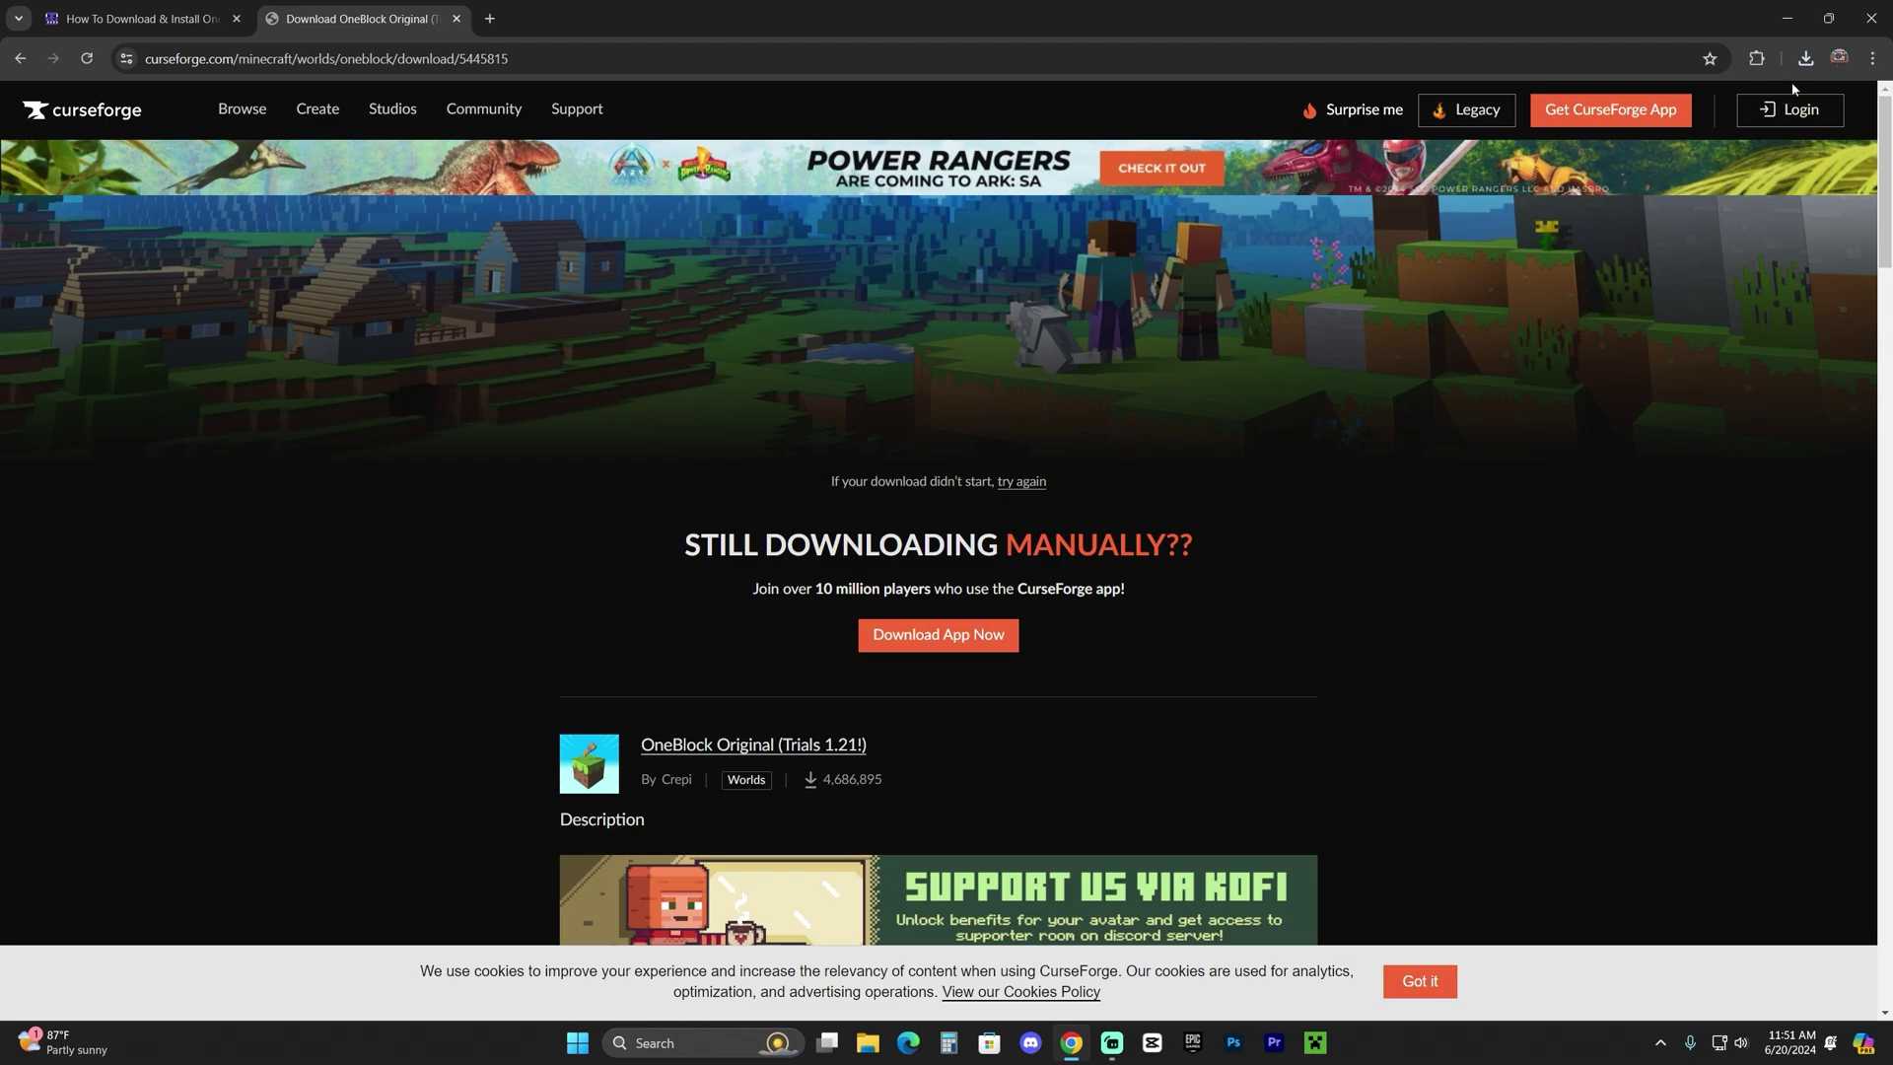
Move the downloaded Oneblock Original (v3.0.1) zip file onto the desktop.
left_click(1806, 58)
left_click_drag(1617, 6, 1127, 277)
left_click(1327, 316)
left_click_drag(1170, 416, 933, 332)
left_click(1309, 277)
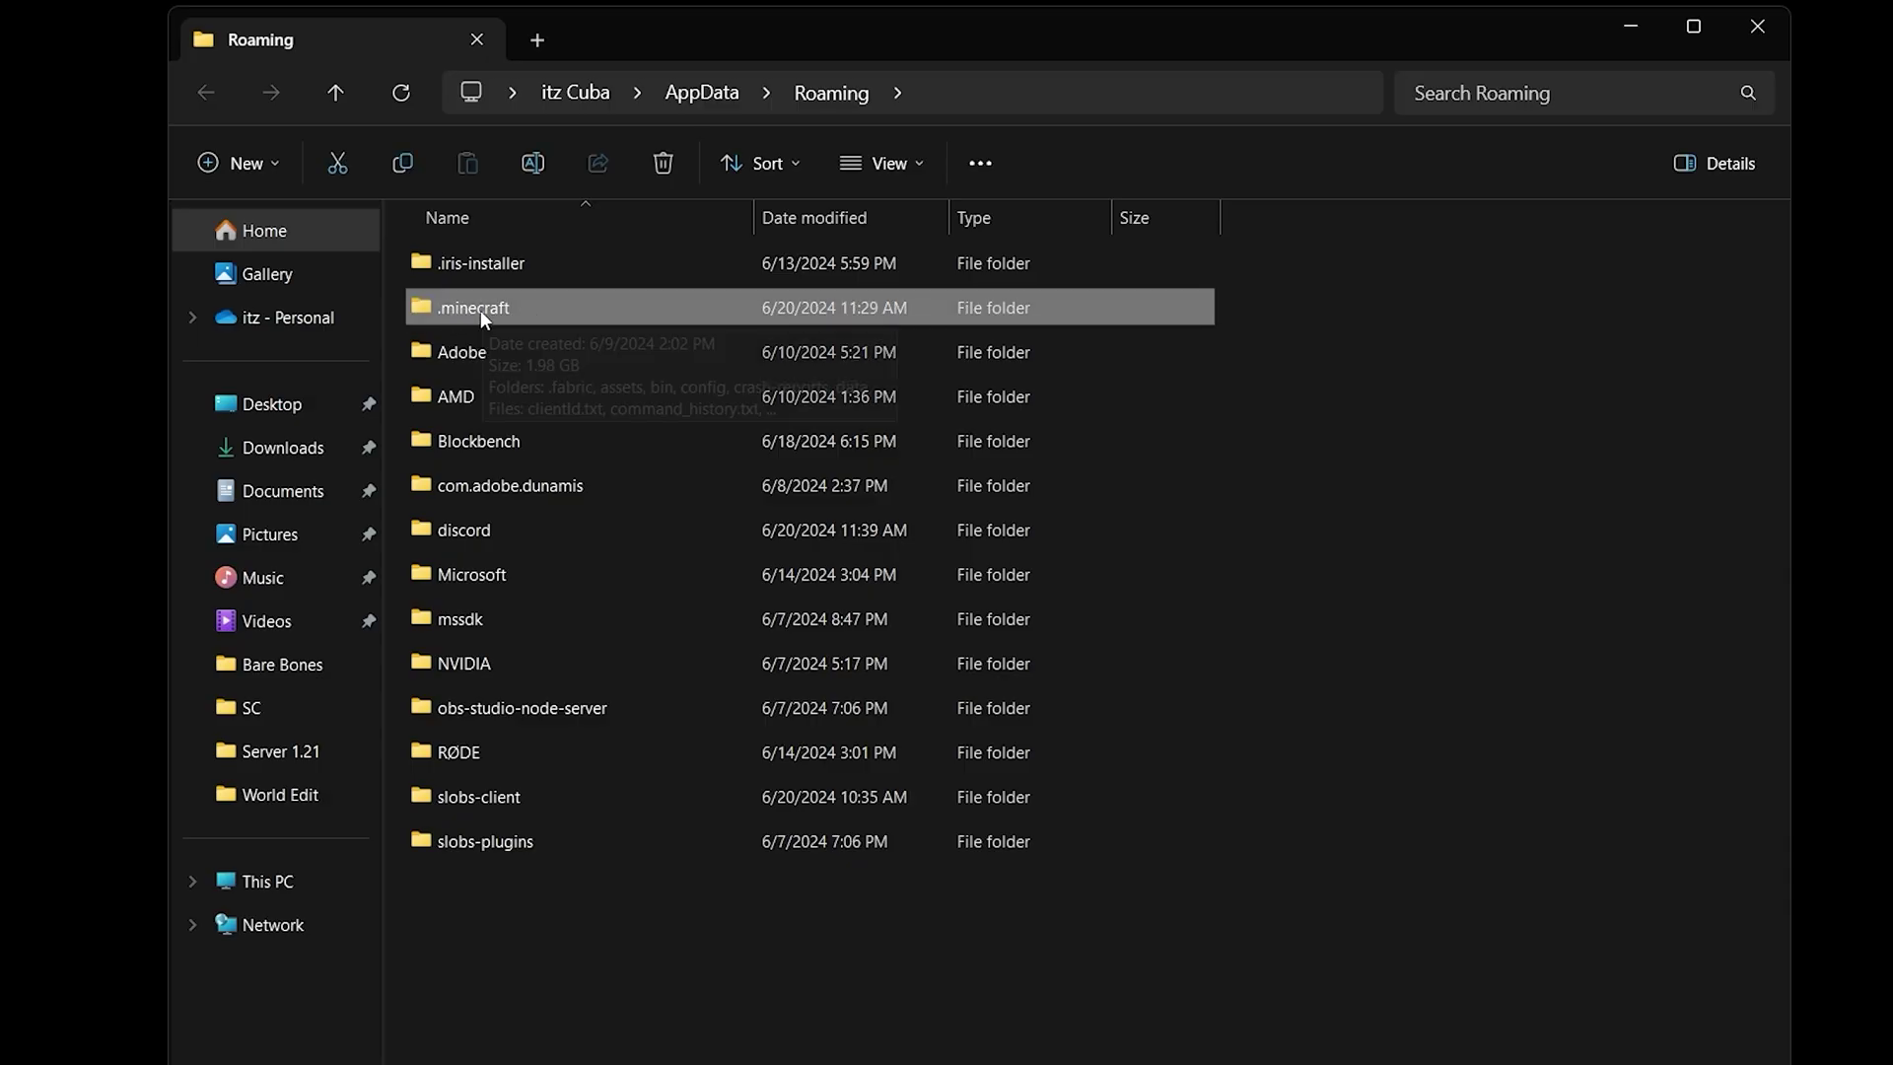
Open the saves folder inside .minecraft in the Roaming directory.
double_click(507, 306)
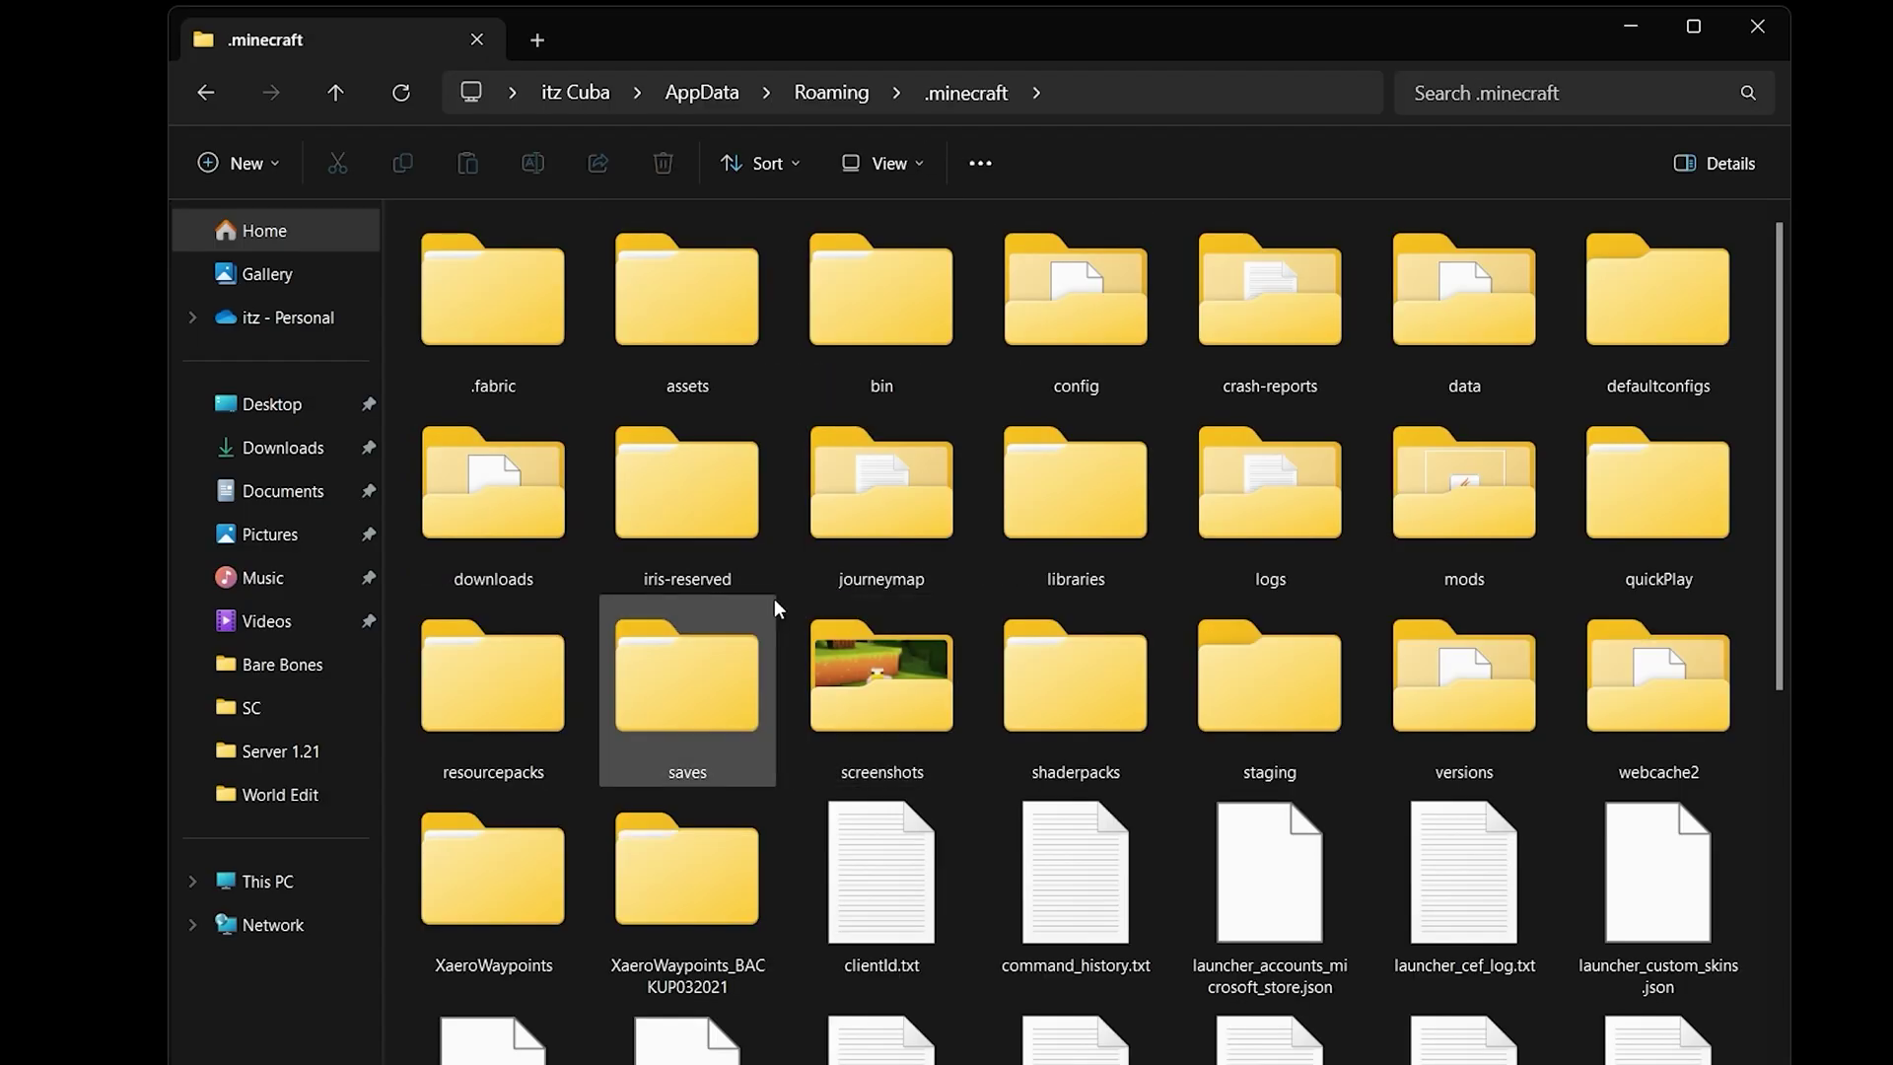
left_click(676, 684)
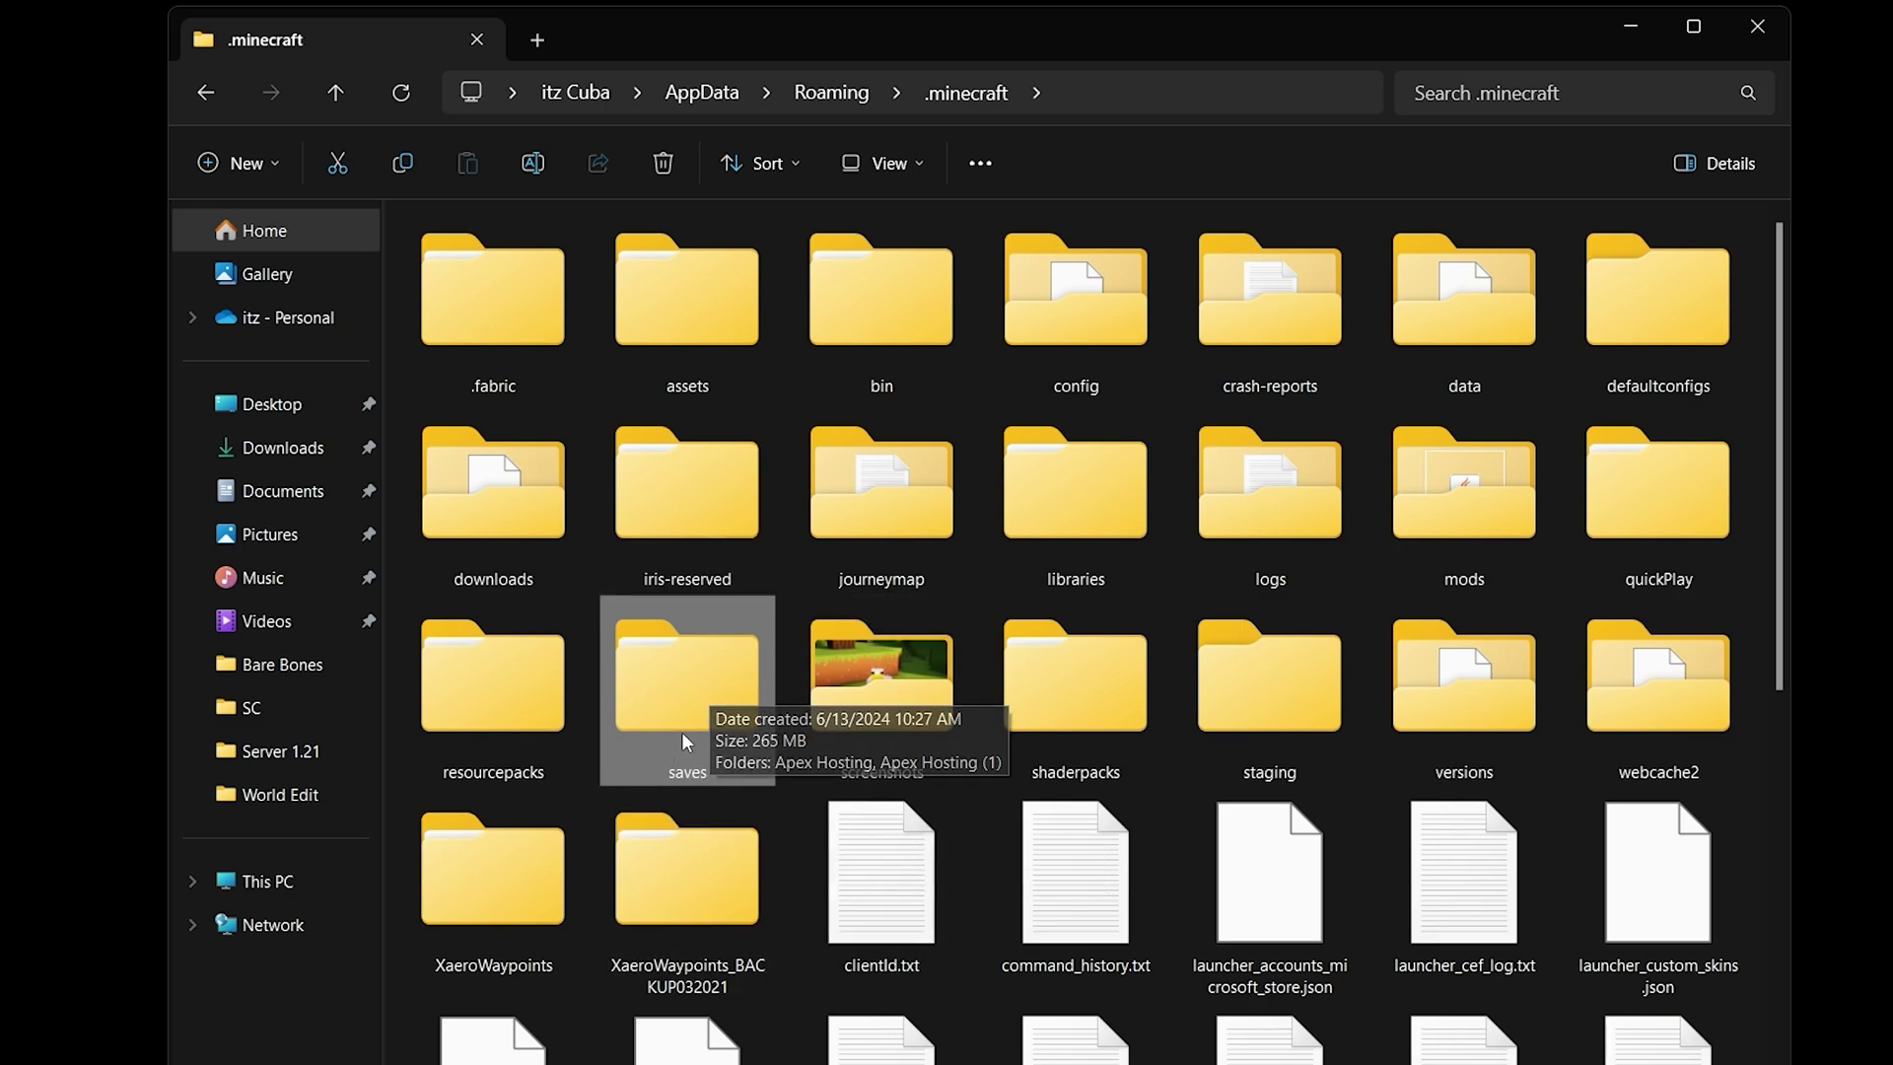
double_click(706, 663)
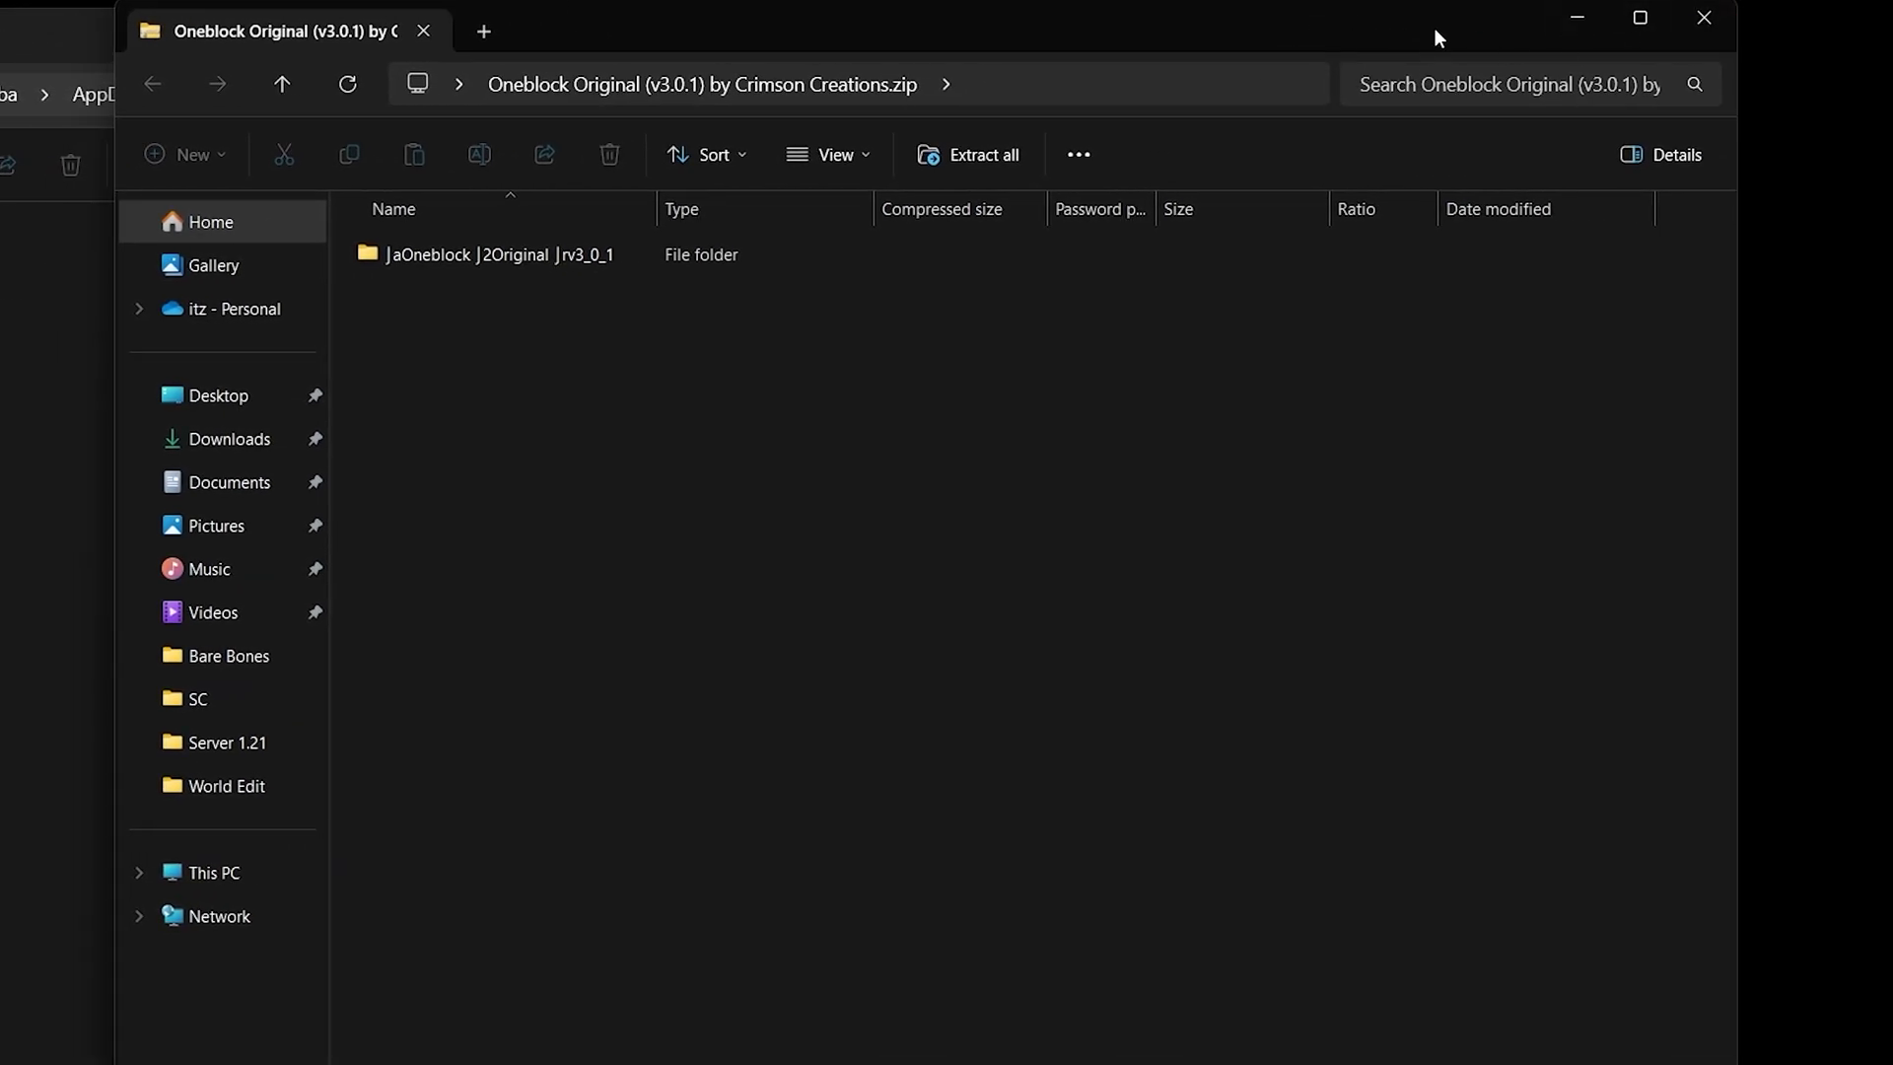
Copy the Oneblock world folder from the Oneblock Original (v3.0.1) zip into the Minecraft saves folder.
left_click_drag(1435, 27, 1607, 383)
left_click(606, 612)
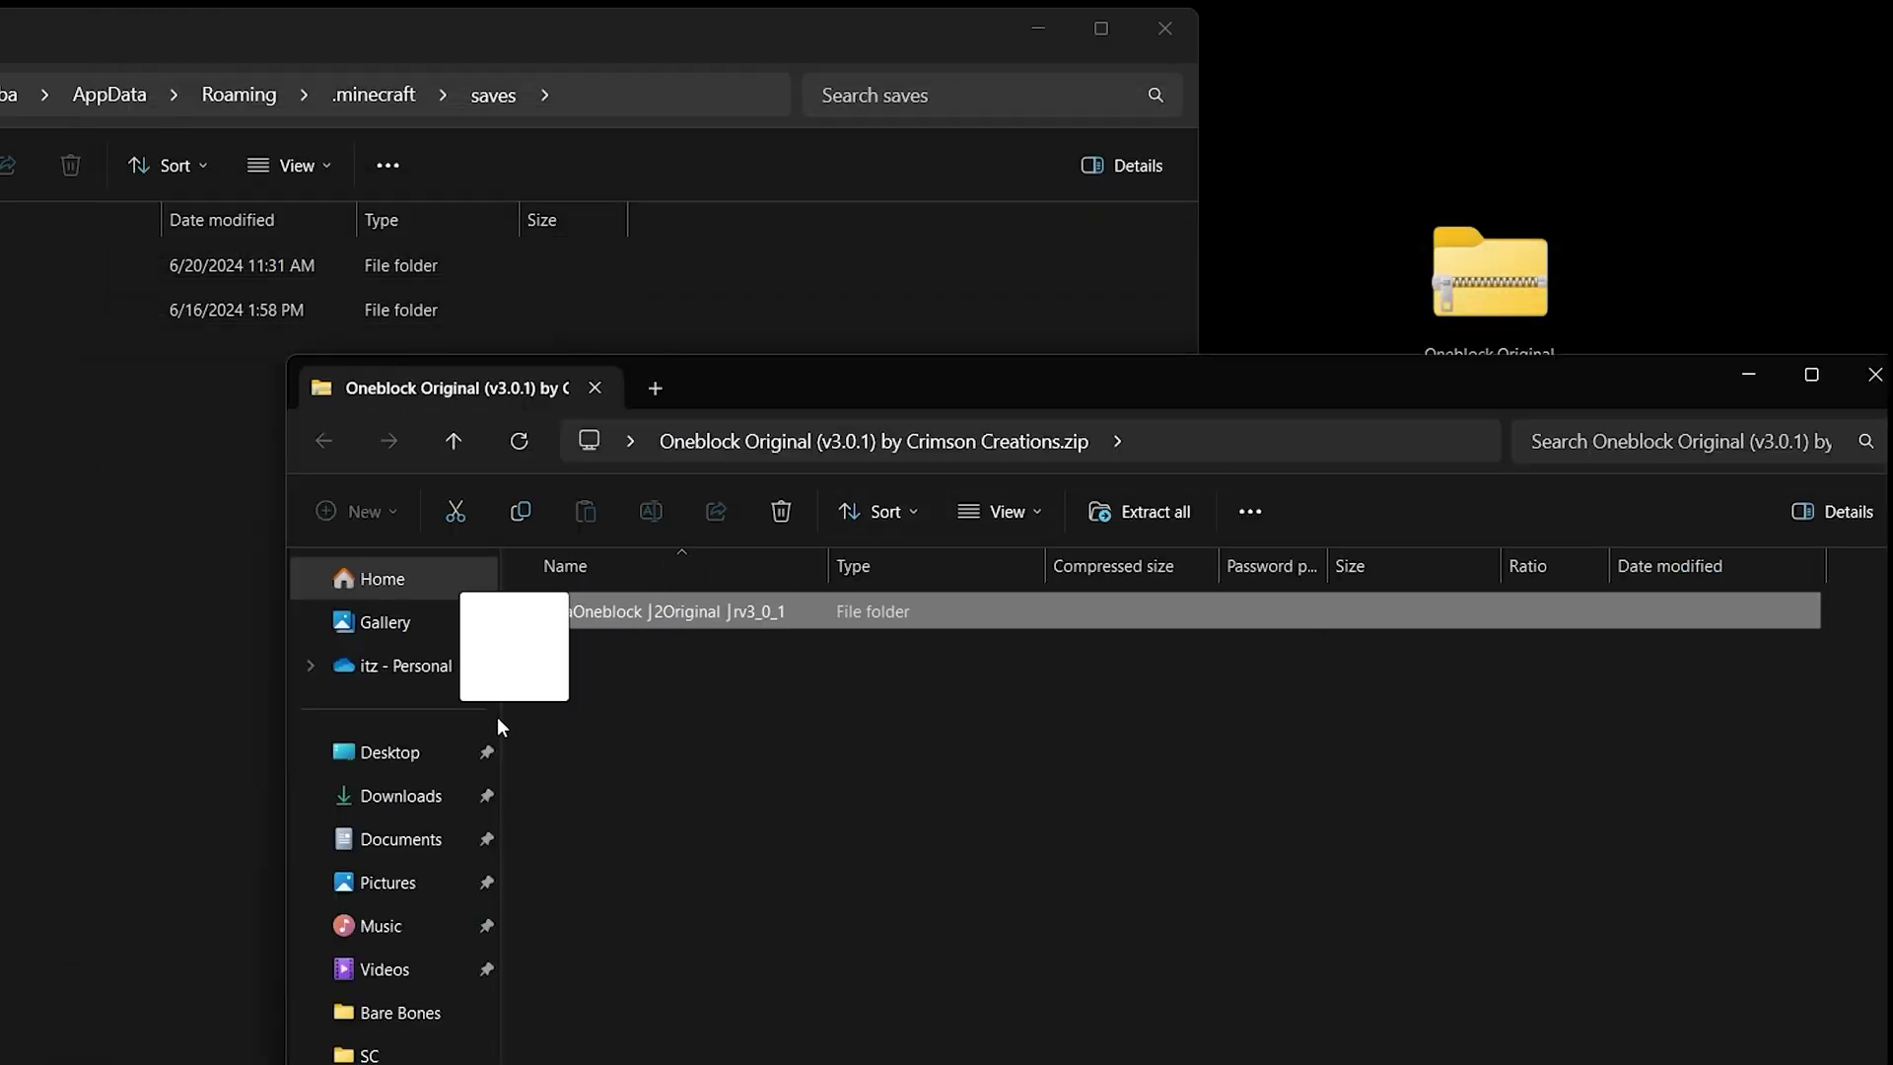
left_click_drag(43, 517, 44, 518)
left_click(801, 626)
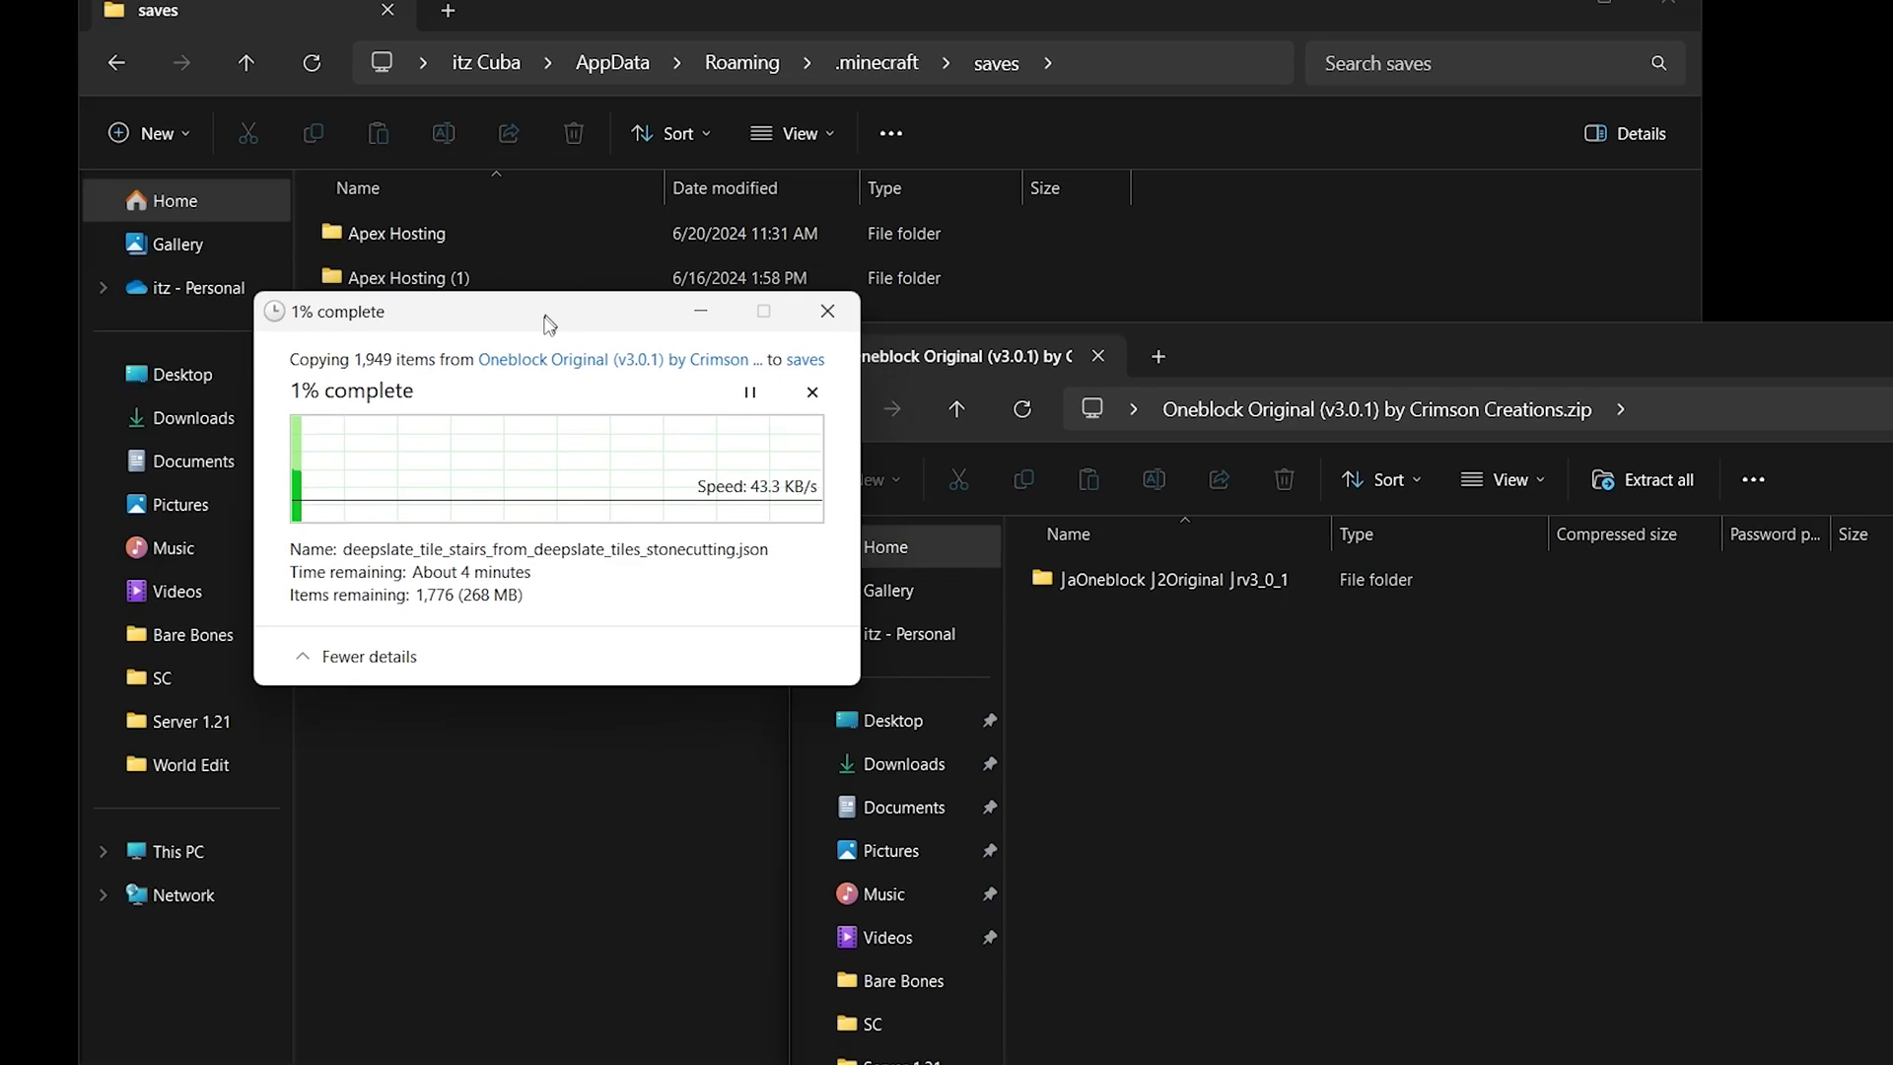
left_click_drag(545, 320, 495, 473)
left_click(630, 619)
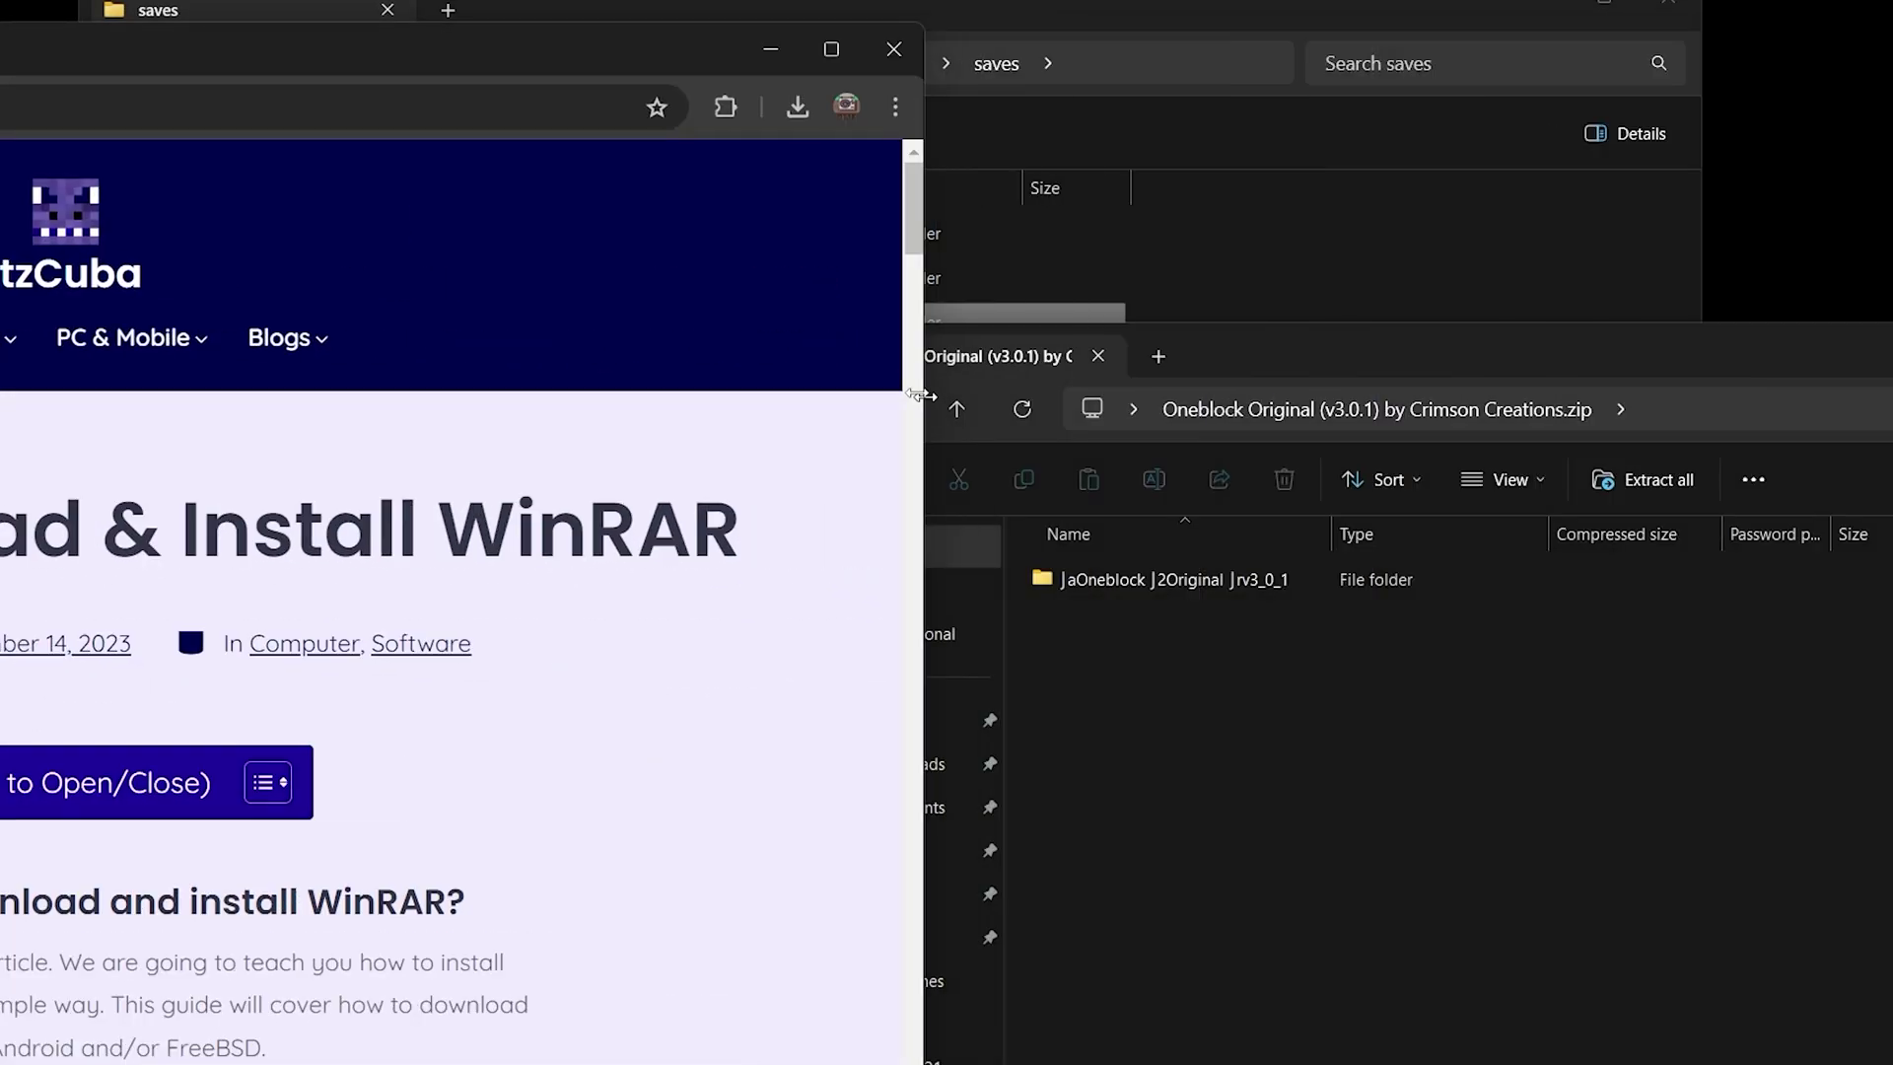
Examine the guide on downloading and installing WinRAR, including its desktop download and installation steps.
left_click_drag(575, 40, 1519, 61)
scroll(1445, 724, "down", 10)
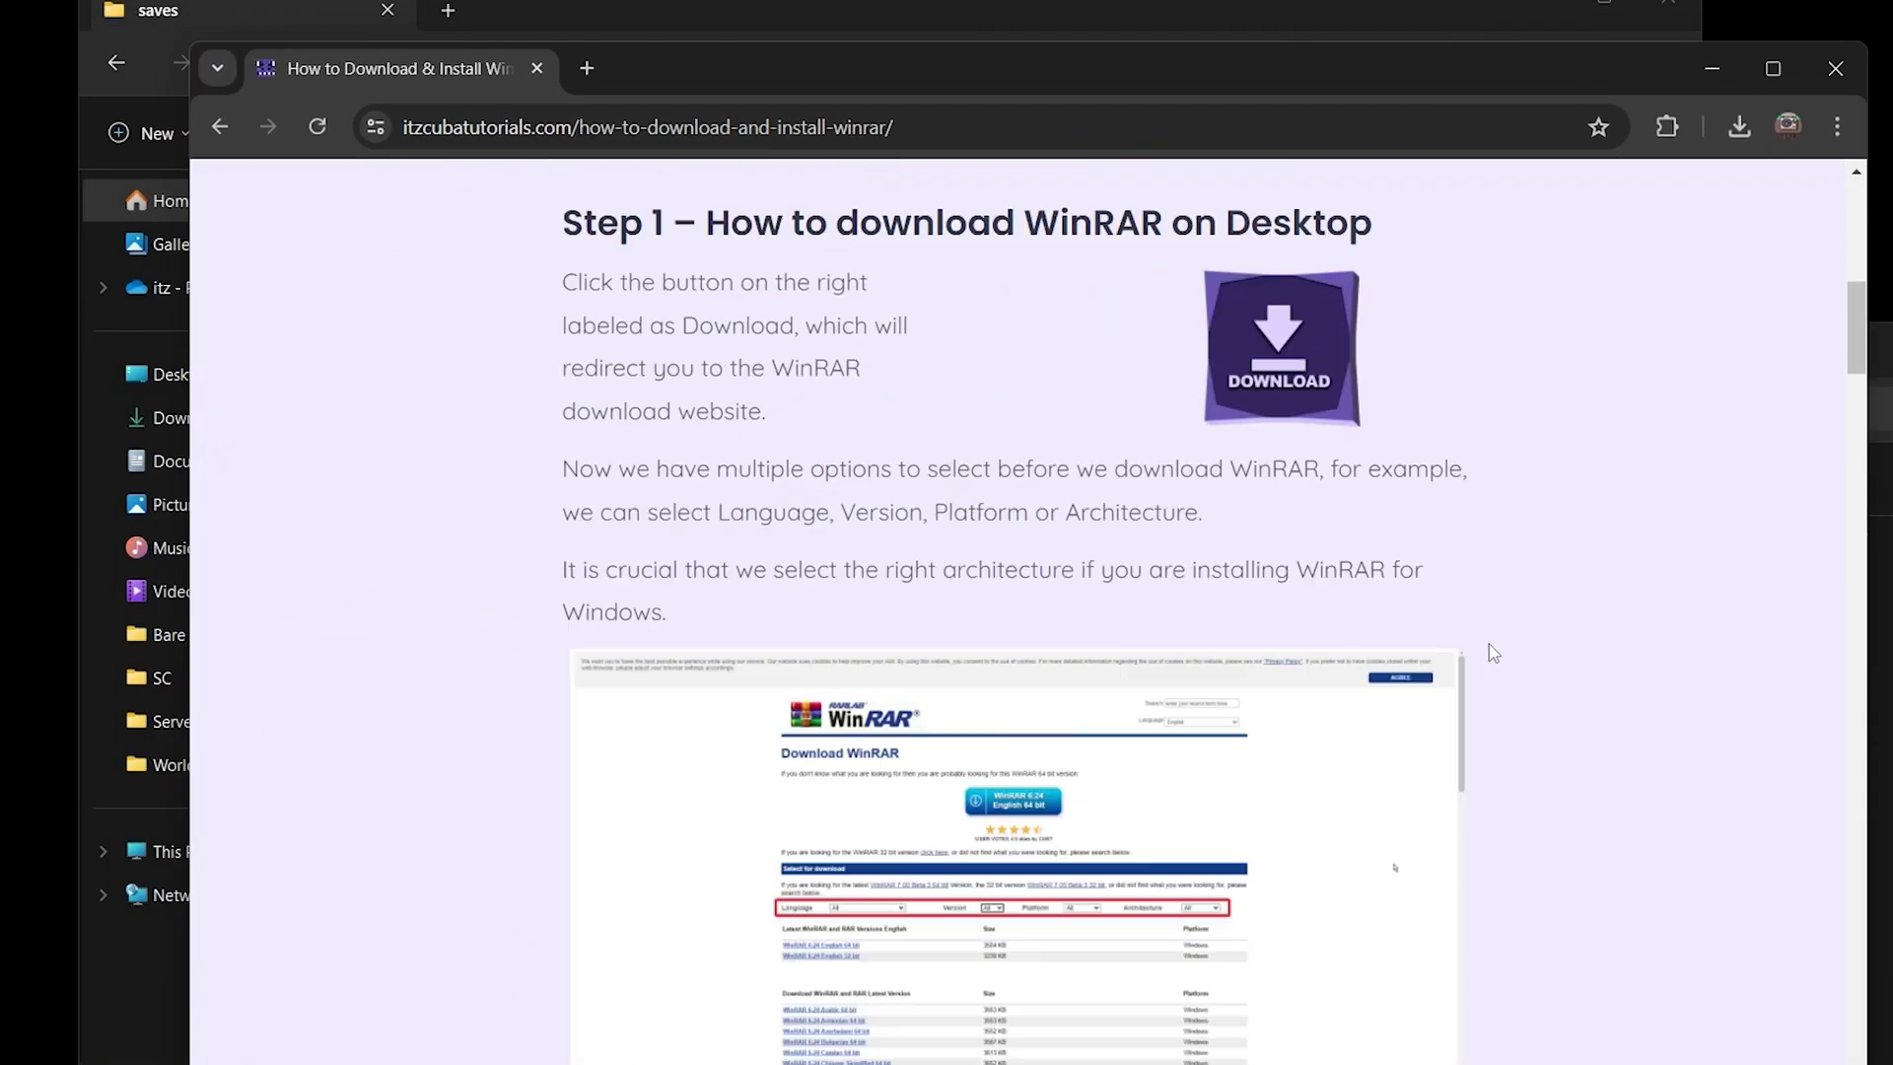
scroll(1483, 677, "down", 10)
scroll(1441, 608, "up", 11)
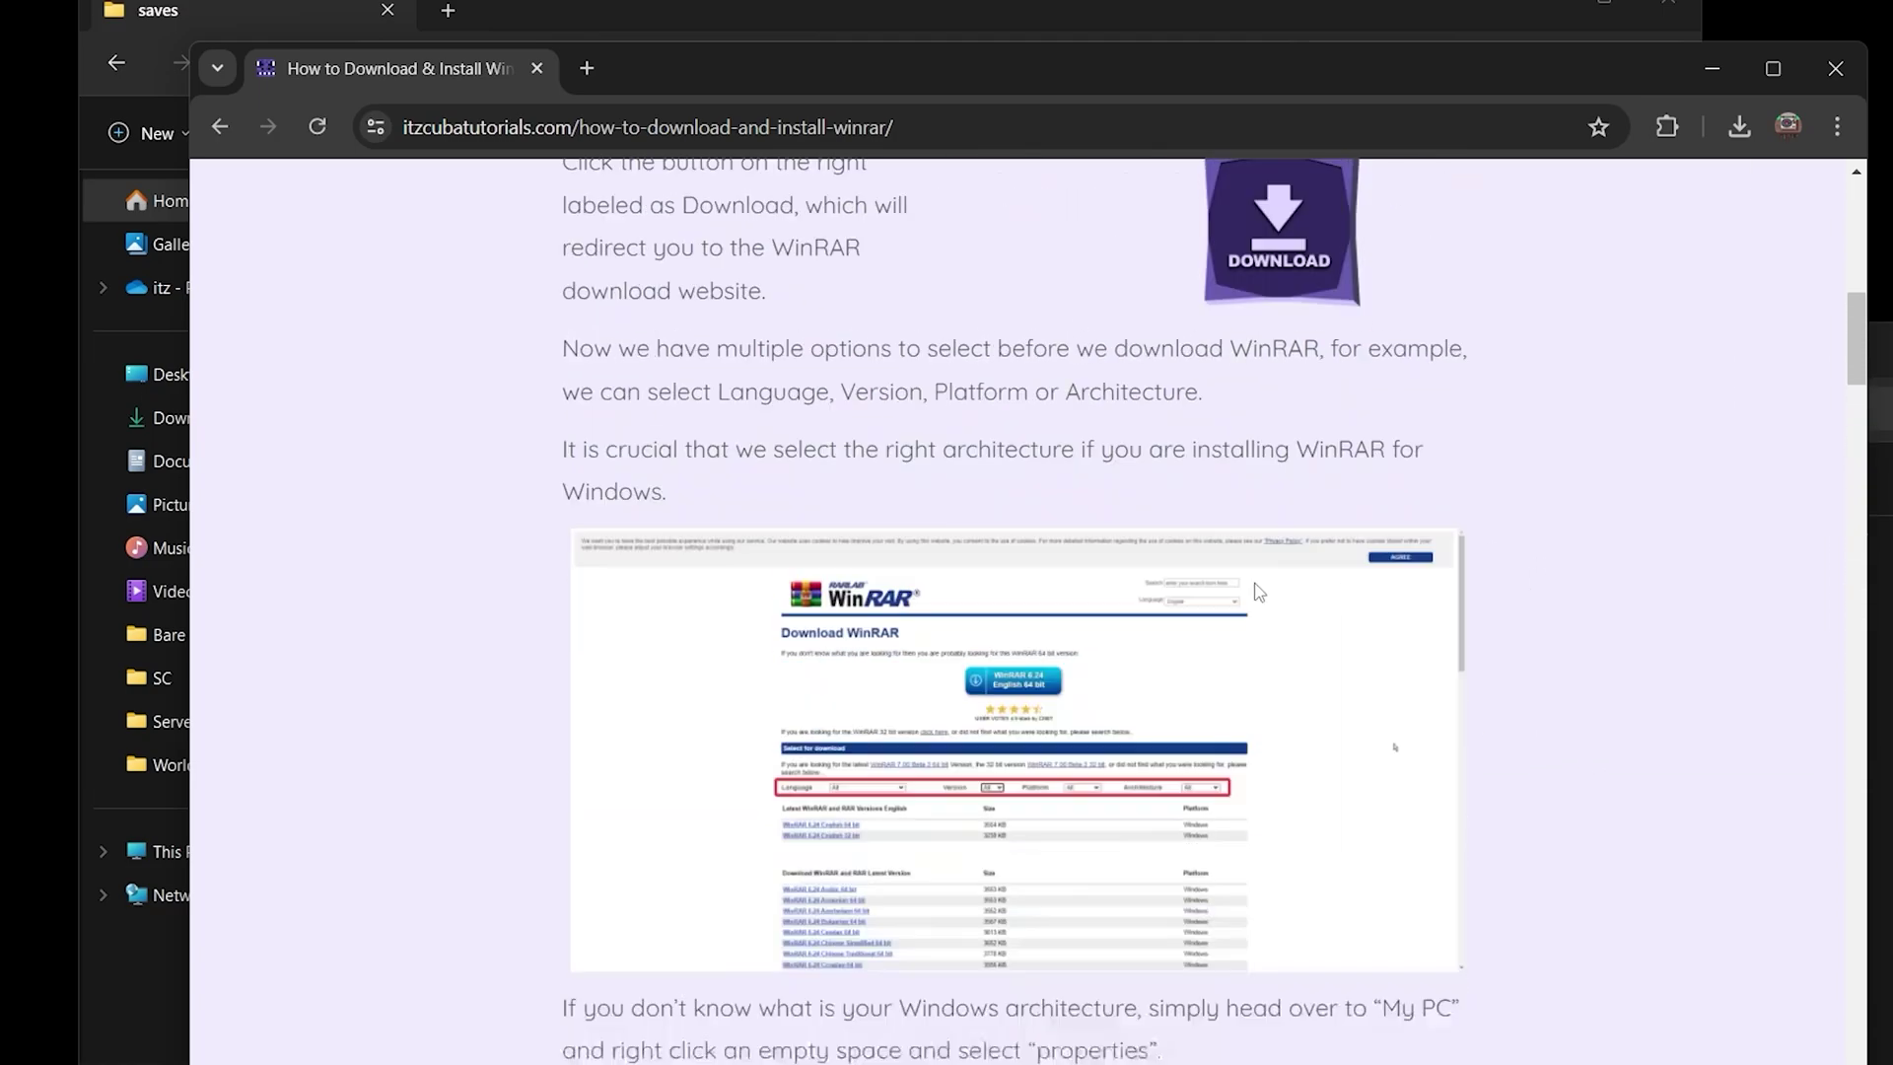
scroll(1187, 590, "up", 8)
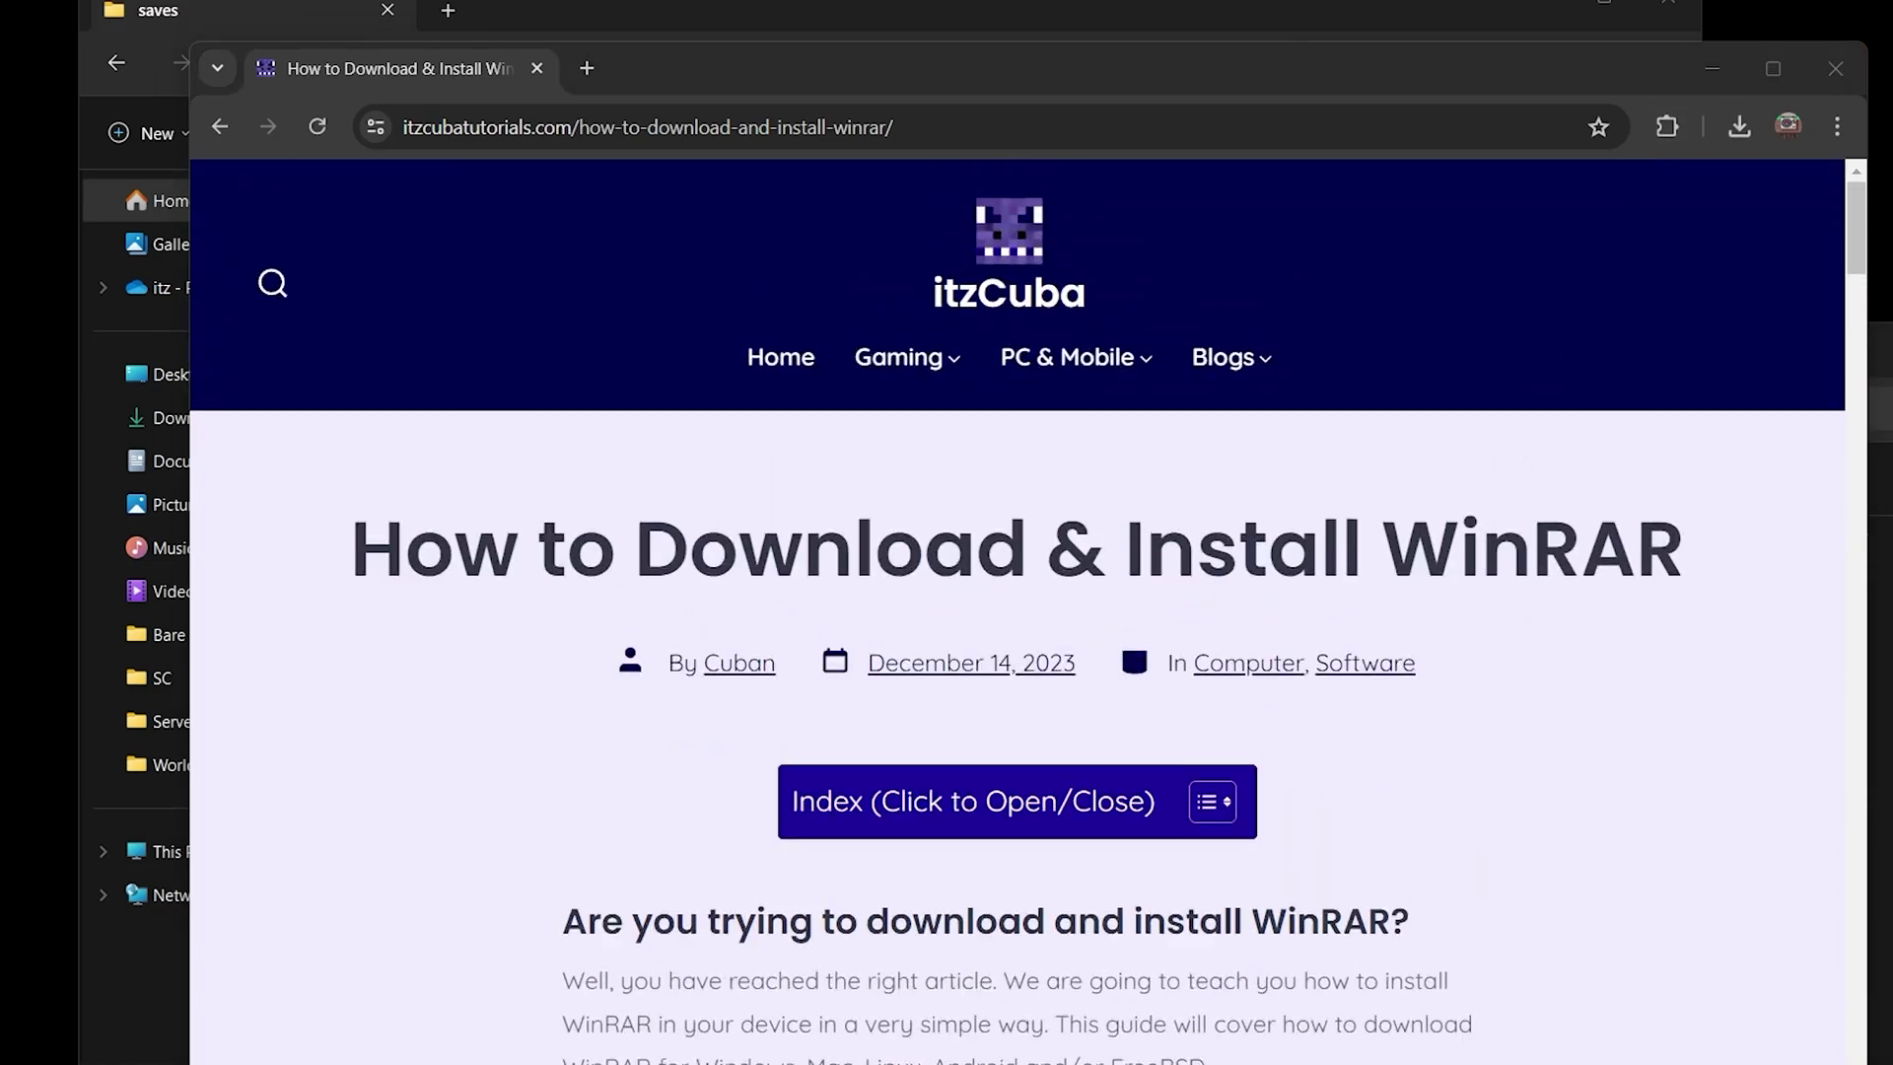
scroll(1453, 663, "down", 20)
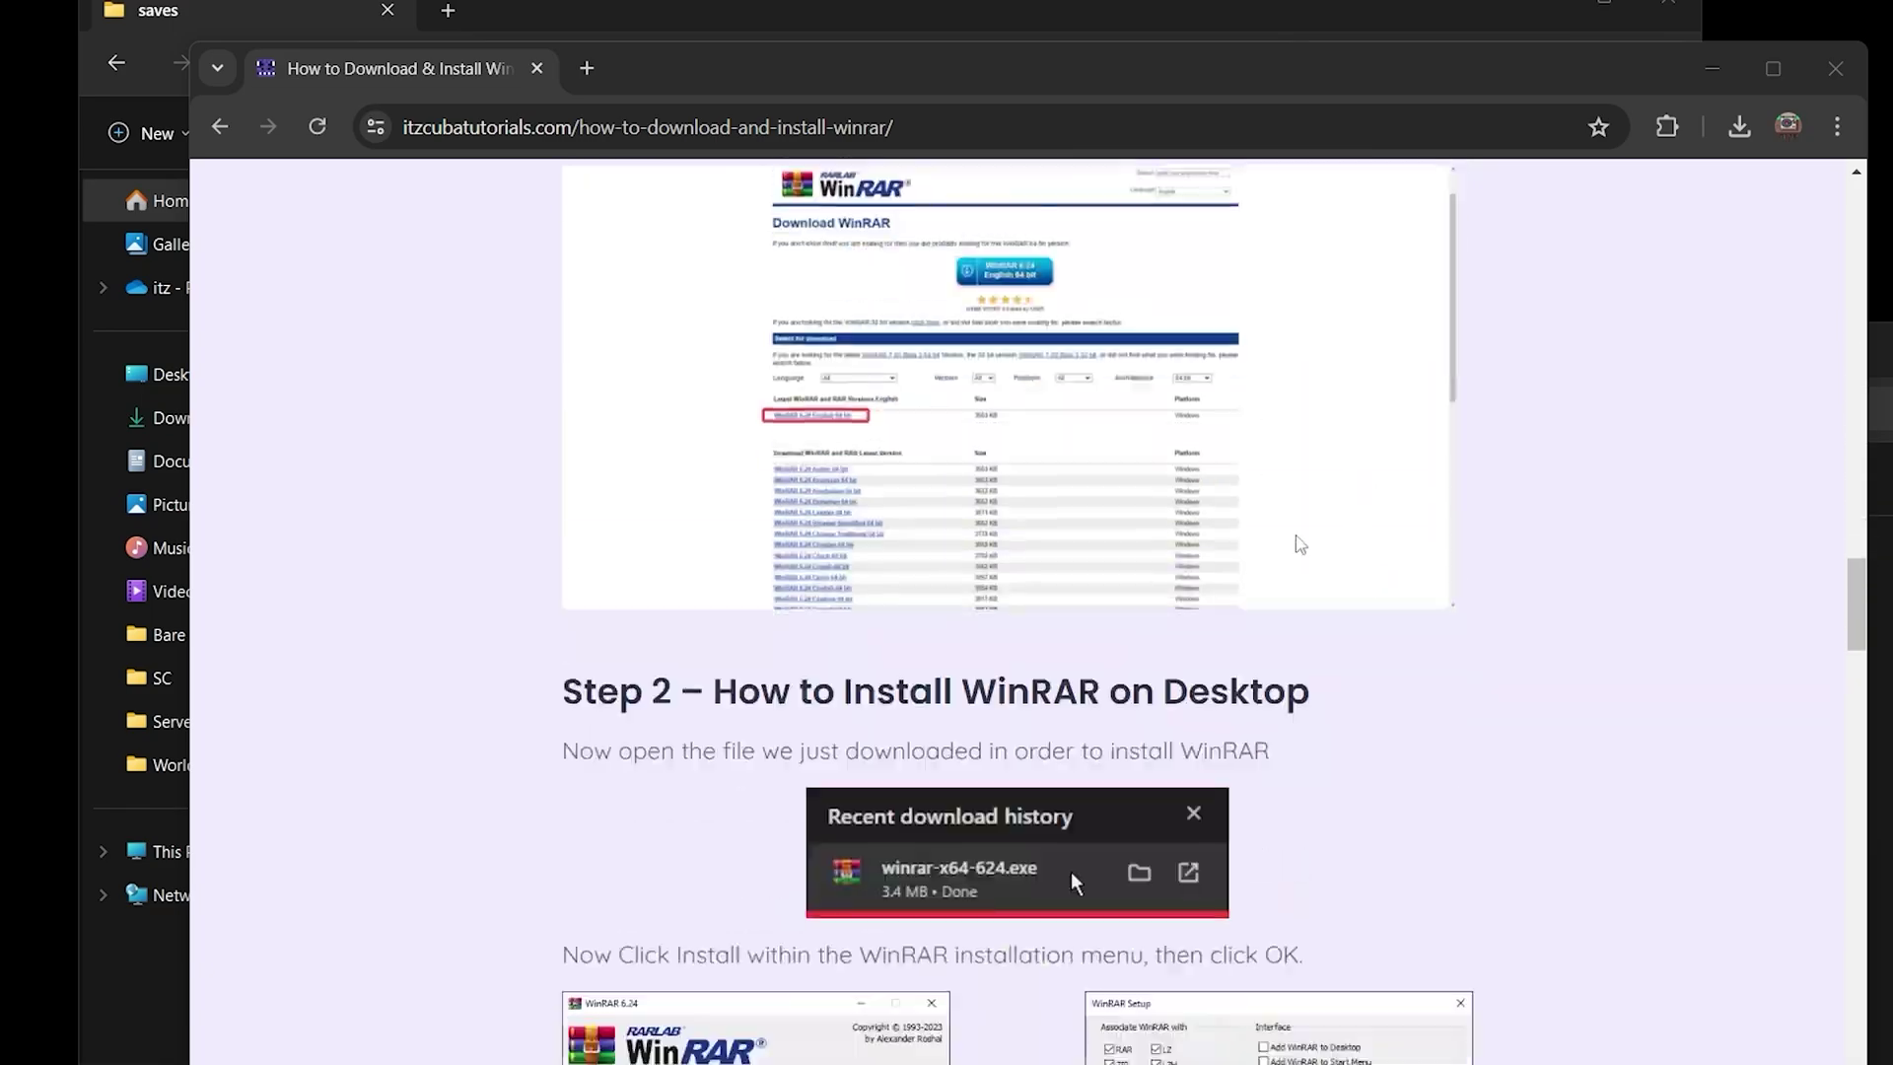
scroll(1291, 646, "down", 12)
scroll(1511, 583, "up", 19)
scroll(1213, 611, "down", 3)
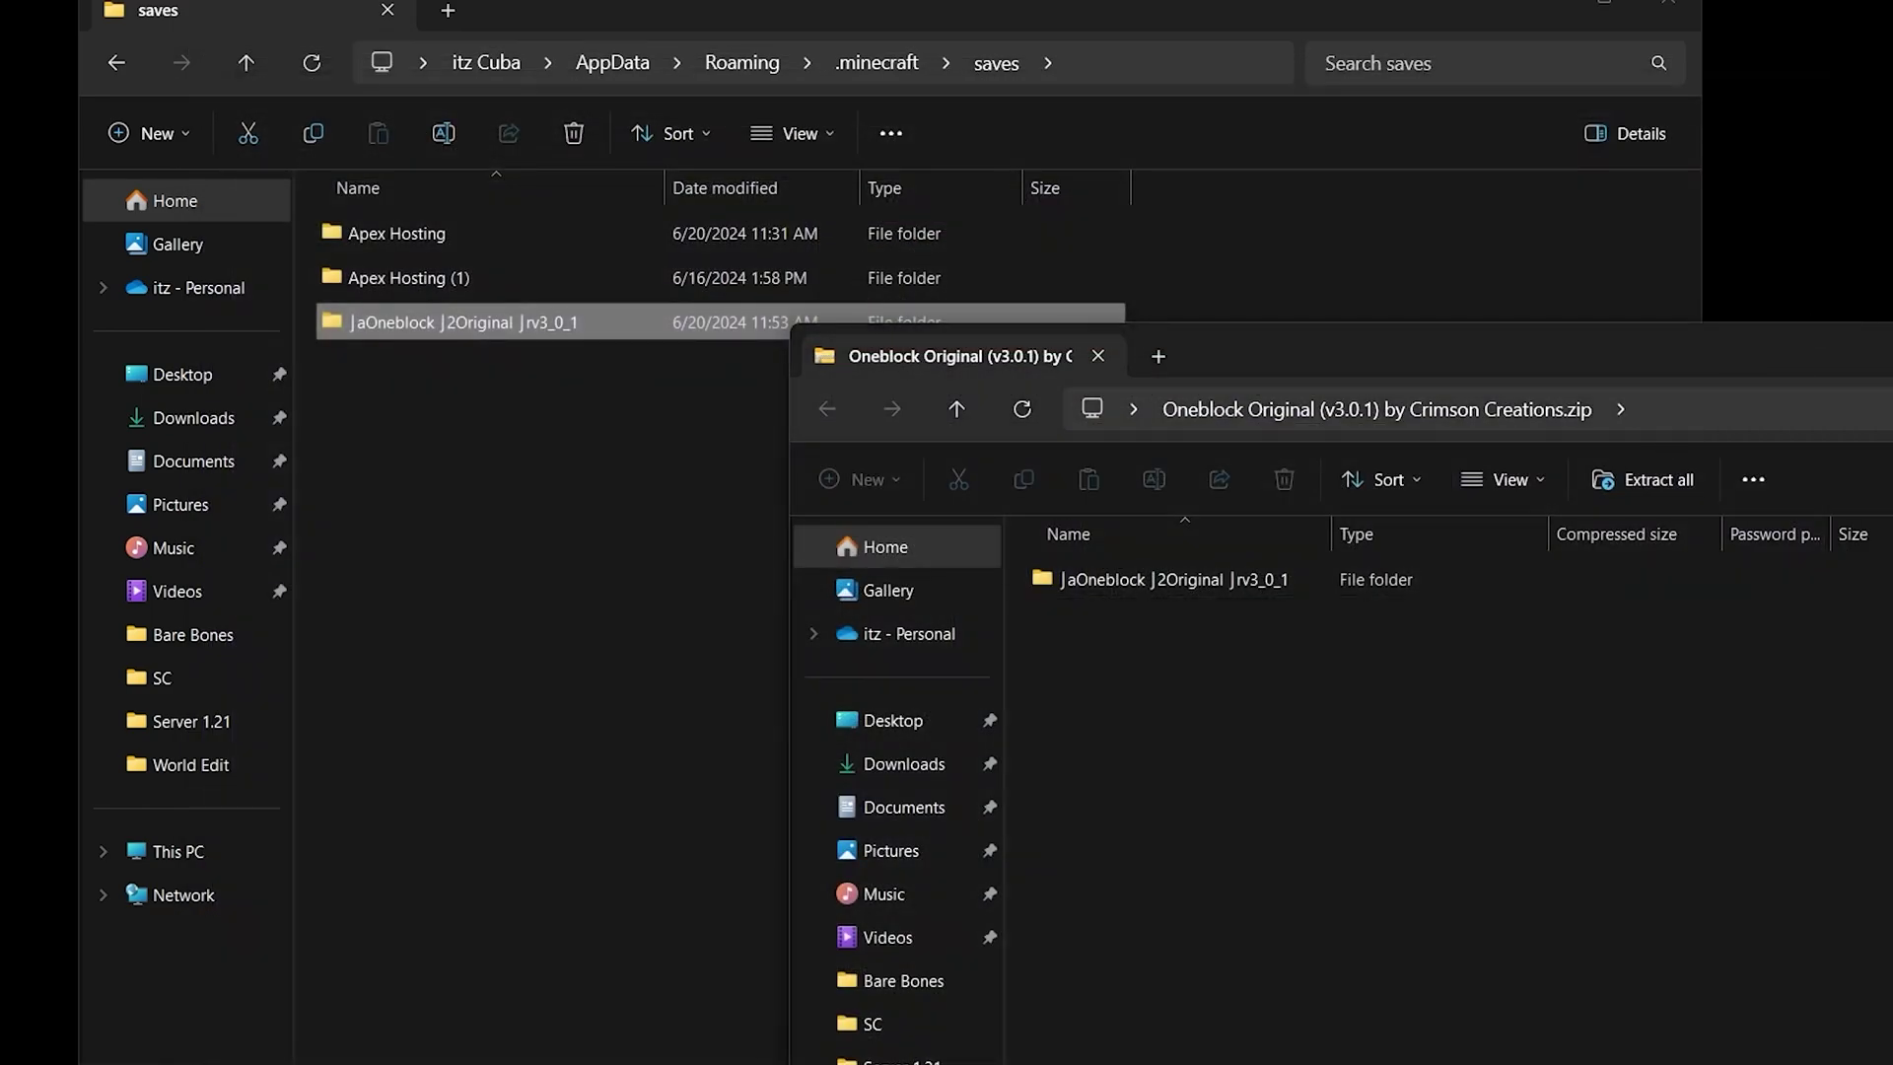
Close the zip file's window and check the contents of the copied Oneblock world folder in saves.
left_click(1056, 592)
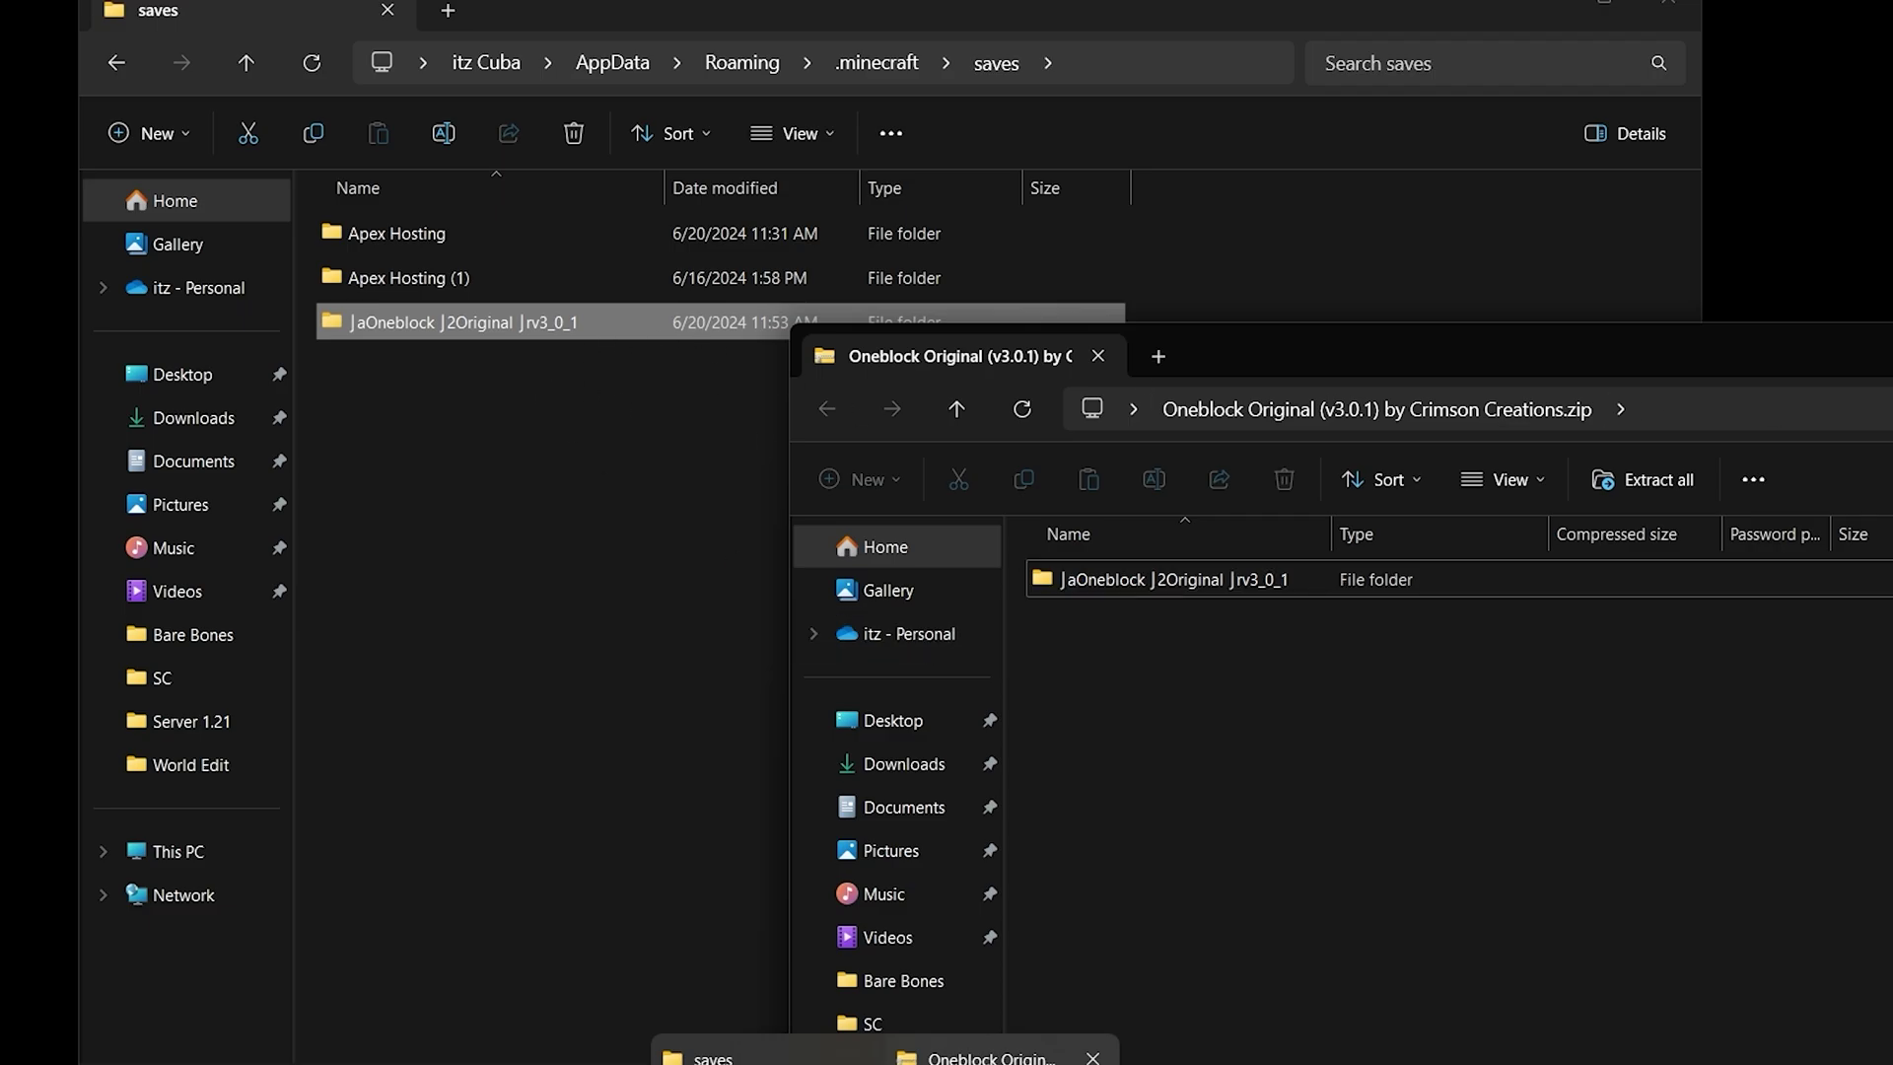
left_click_drag(1854, 355, 1605, 390)
left_click(1878, 389)
double_click(541, 329)
key("alt+Left")
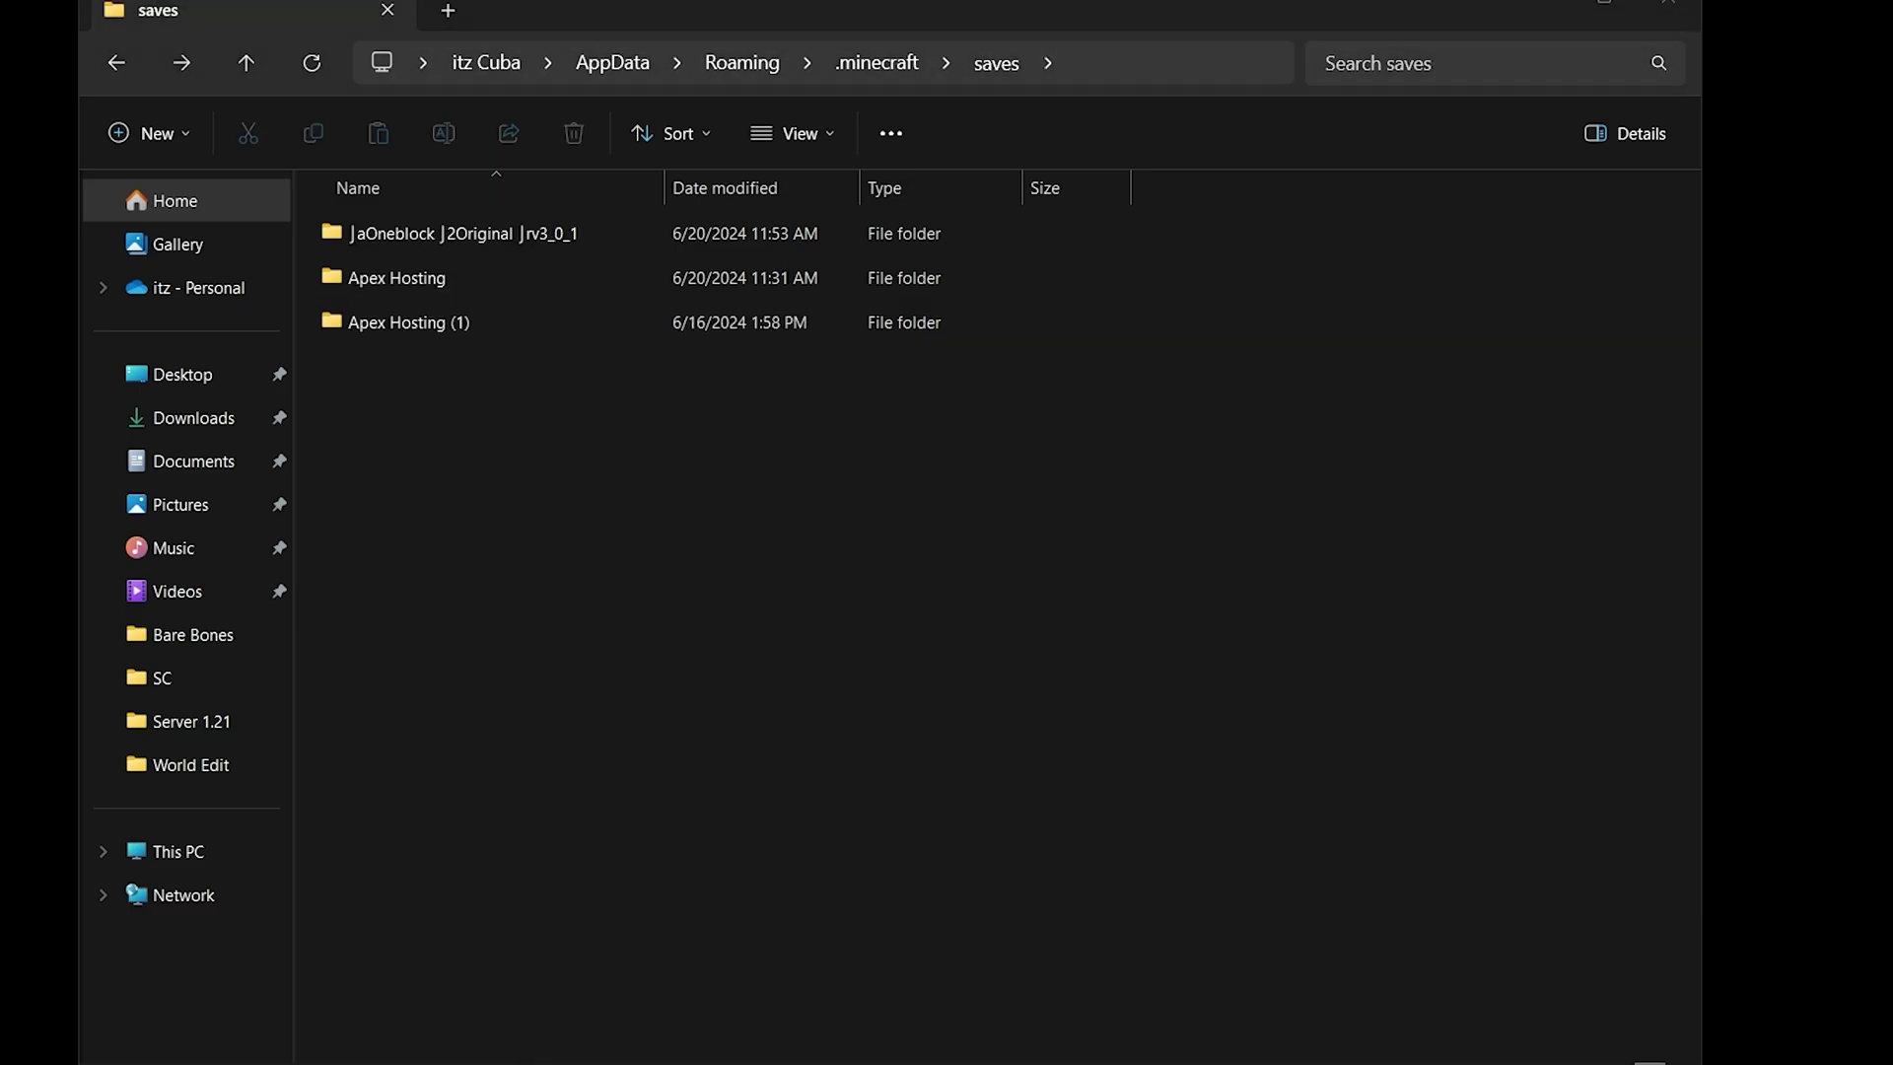
Rename the copied Oneblock world folder as OneBlock 1.21 and open it.
left_click(466, 245)
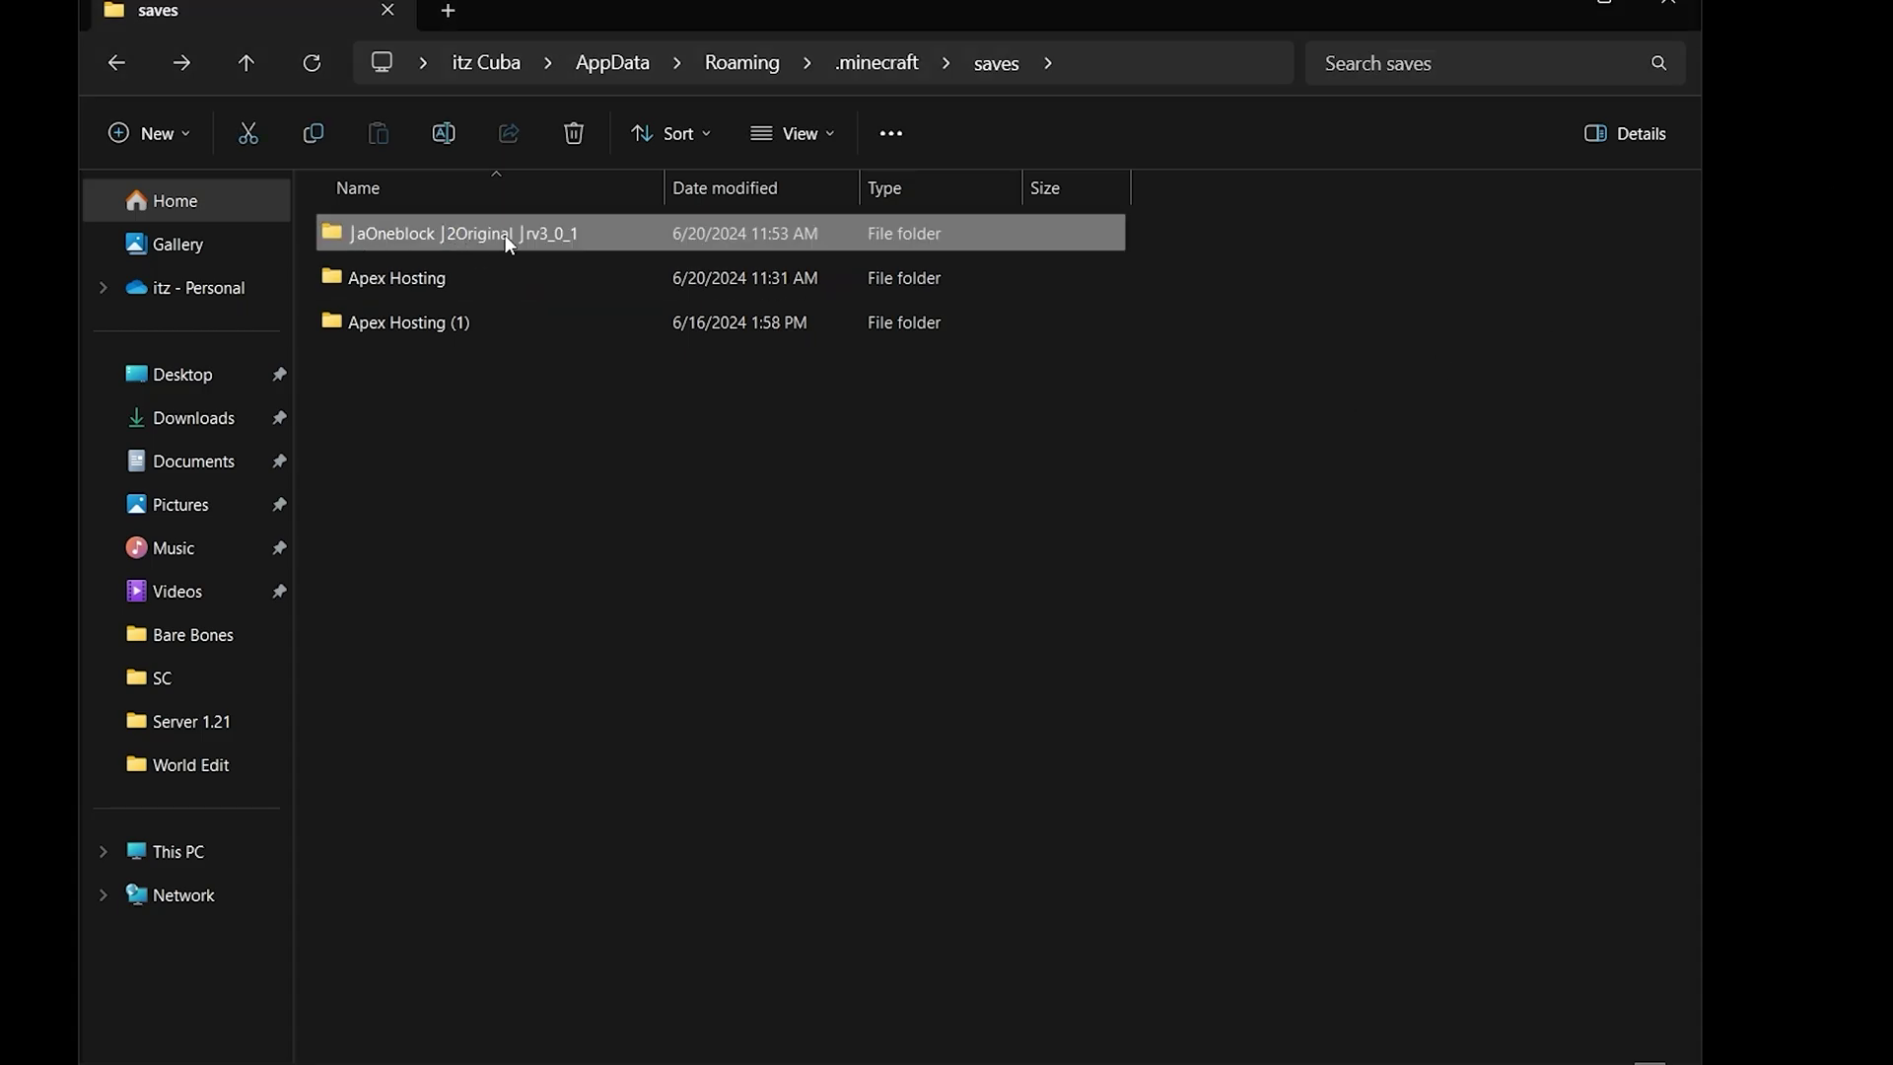
left_click(660, 535)
double_click(464, 237)
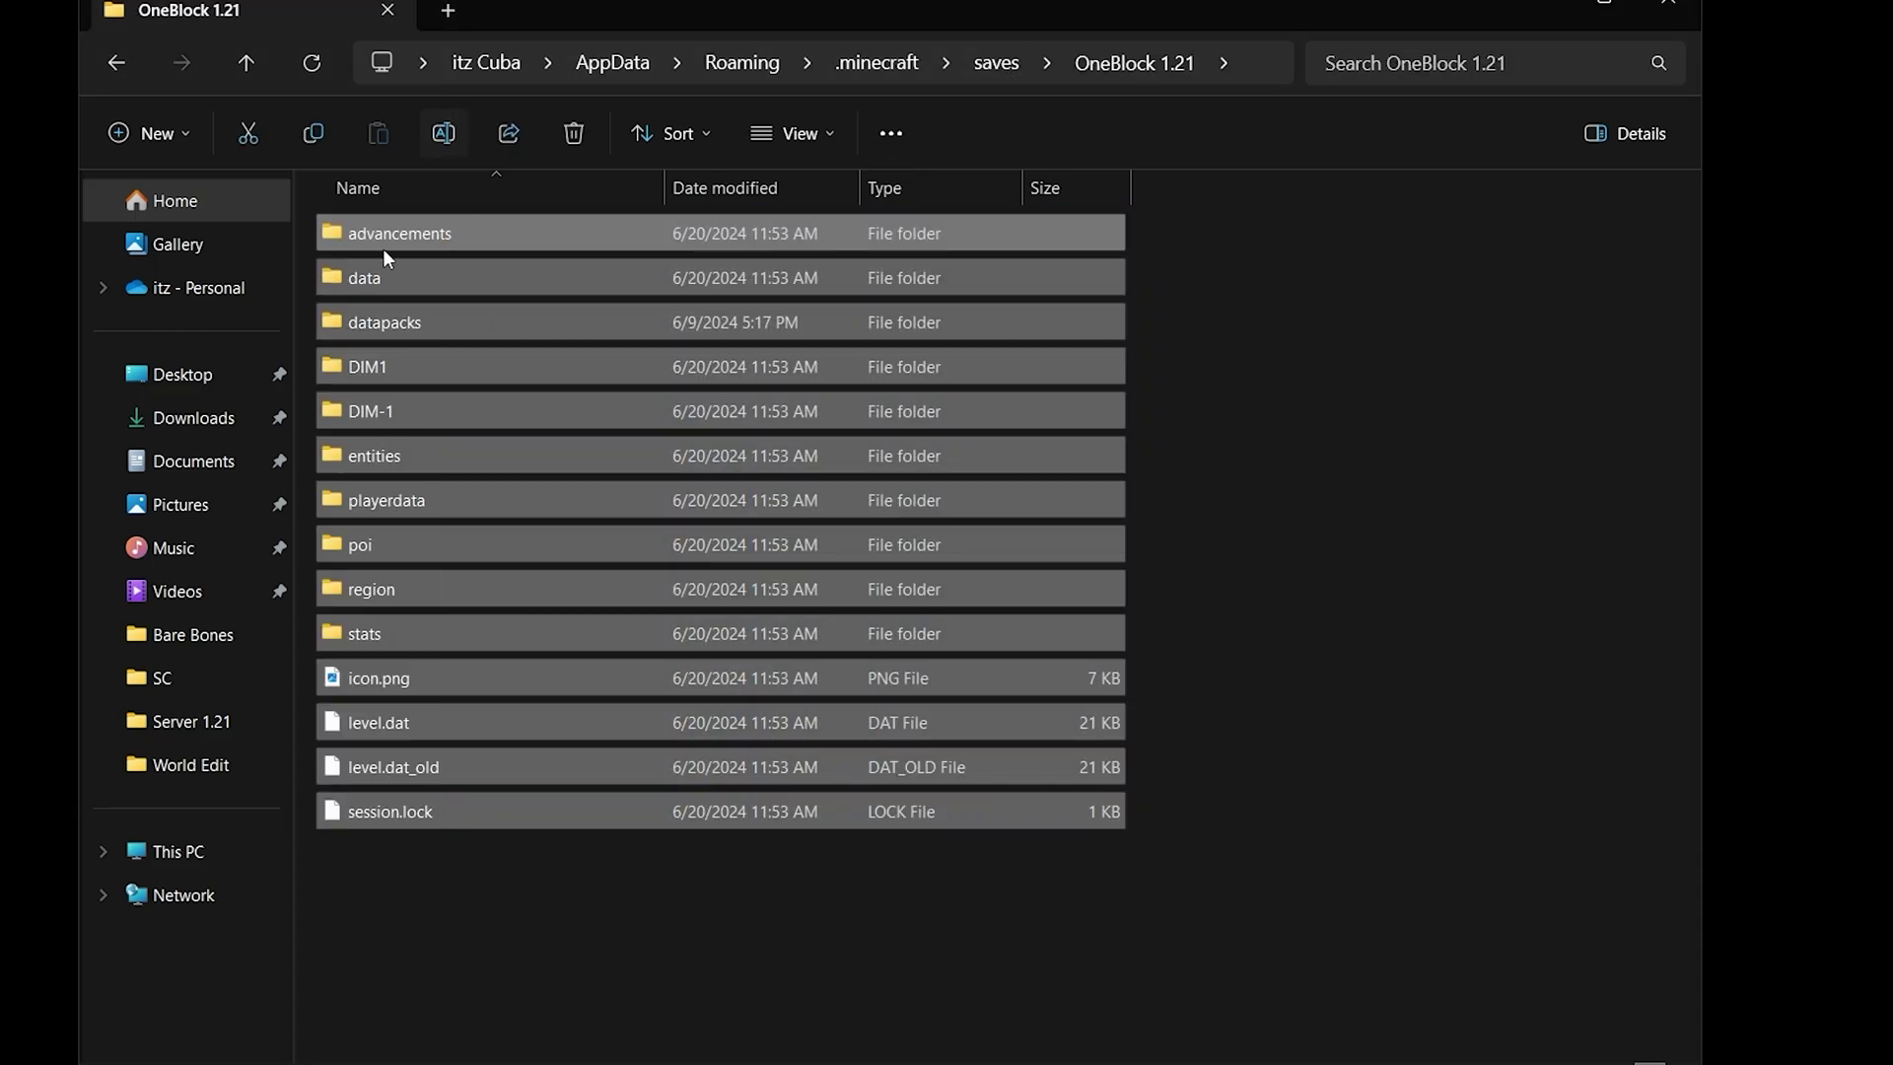
Check that the world files sit directly inside the OneBlock 1.21 folder.
key("ctrl+a")
left_click(313, 133)
left_click(117, 62)
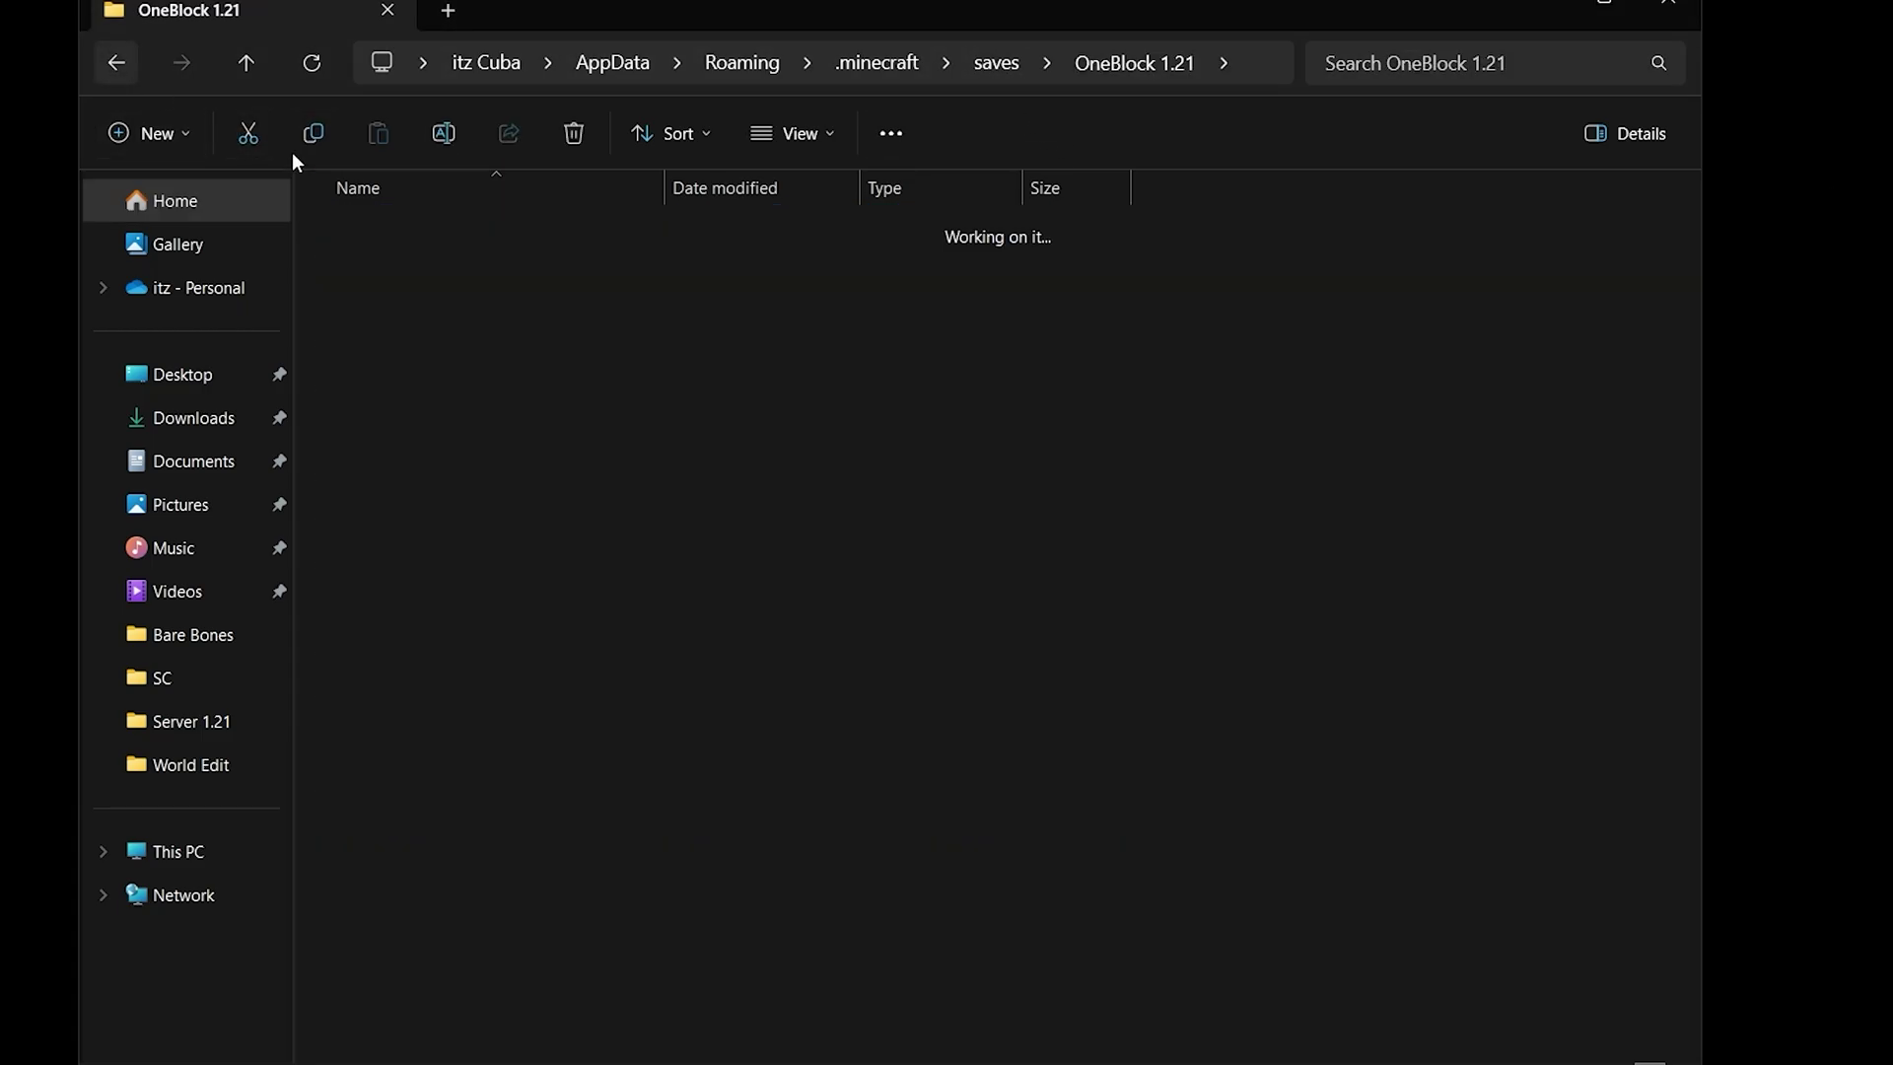
double_click(517, 327)
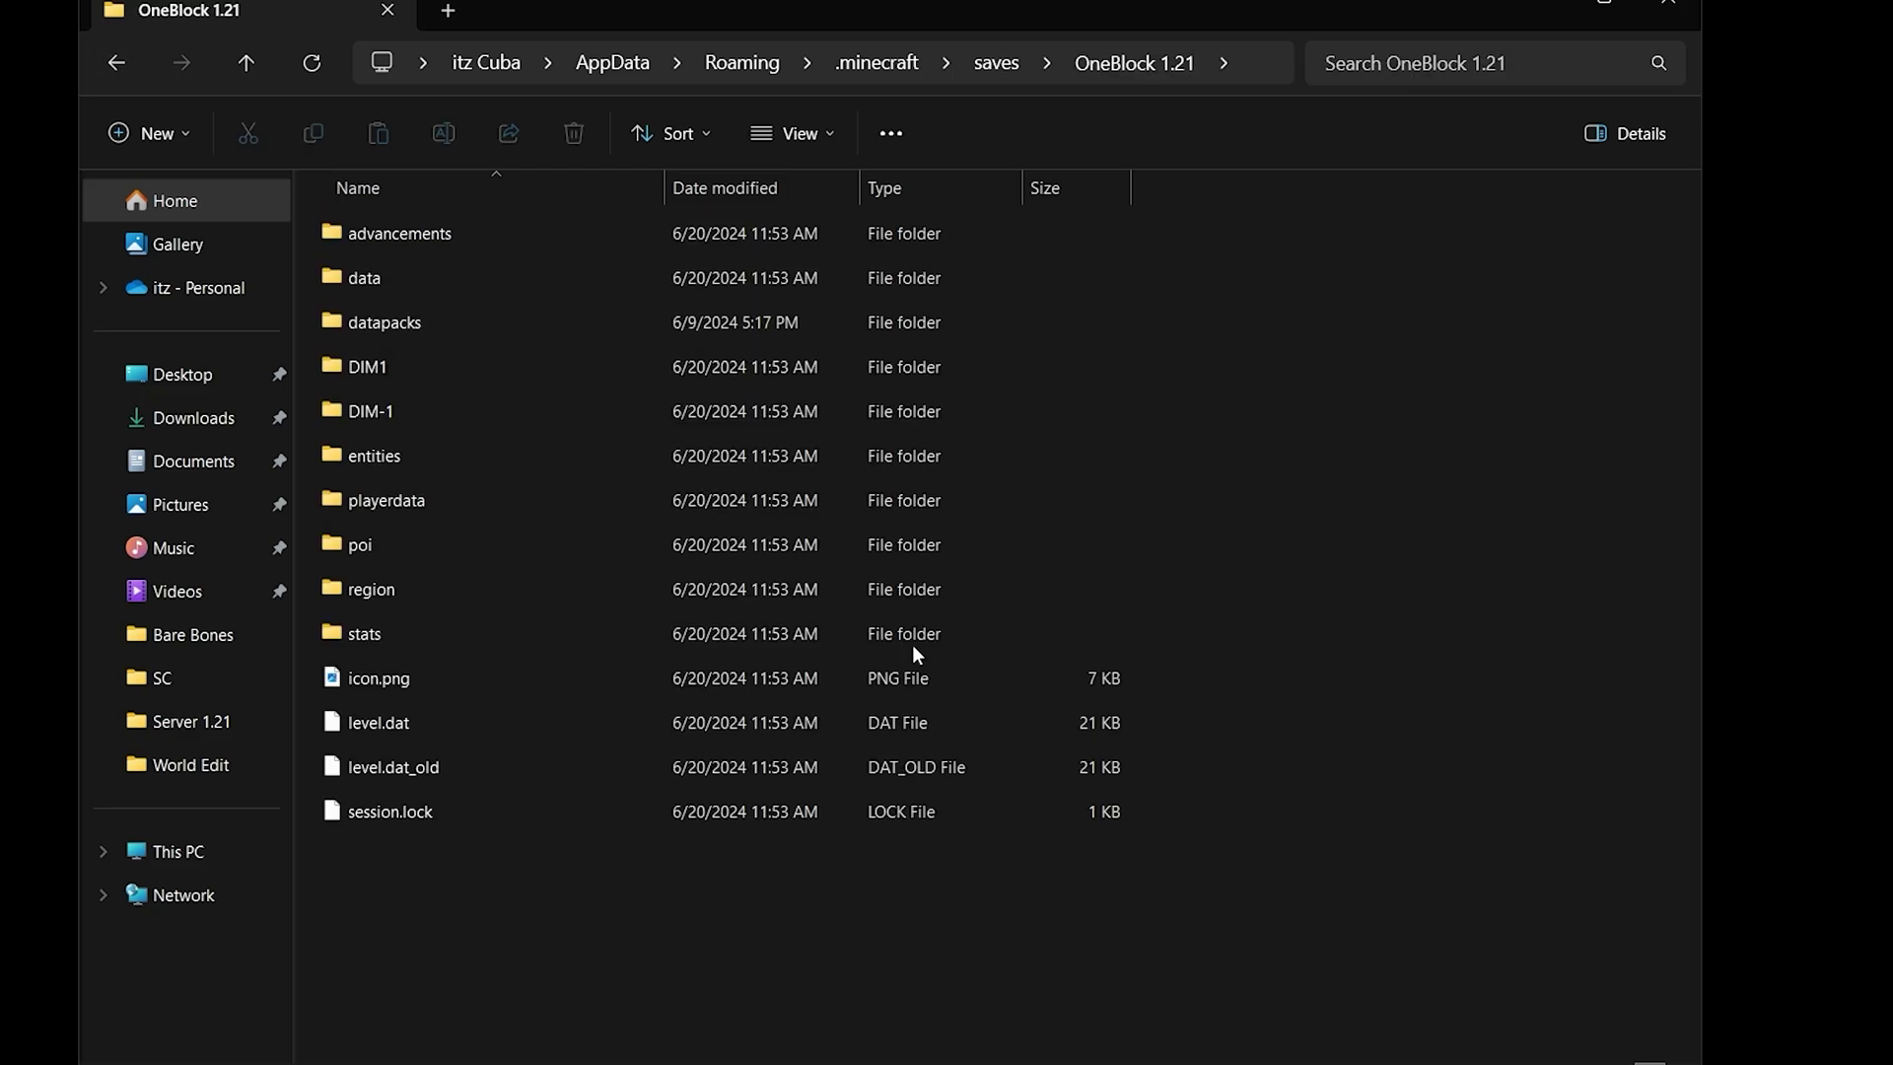
Highlight all the world files in the OneBlock 1.21 folder, then return to the saves folder and close its window.
key("ctrl+a")
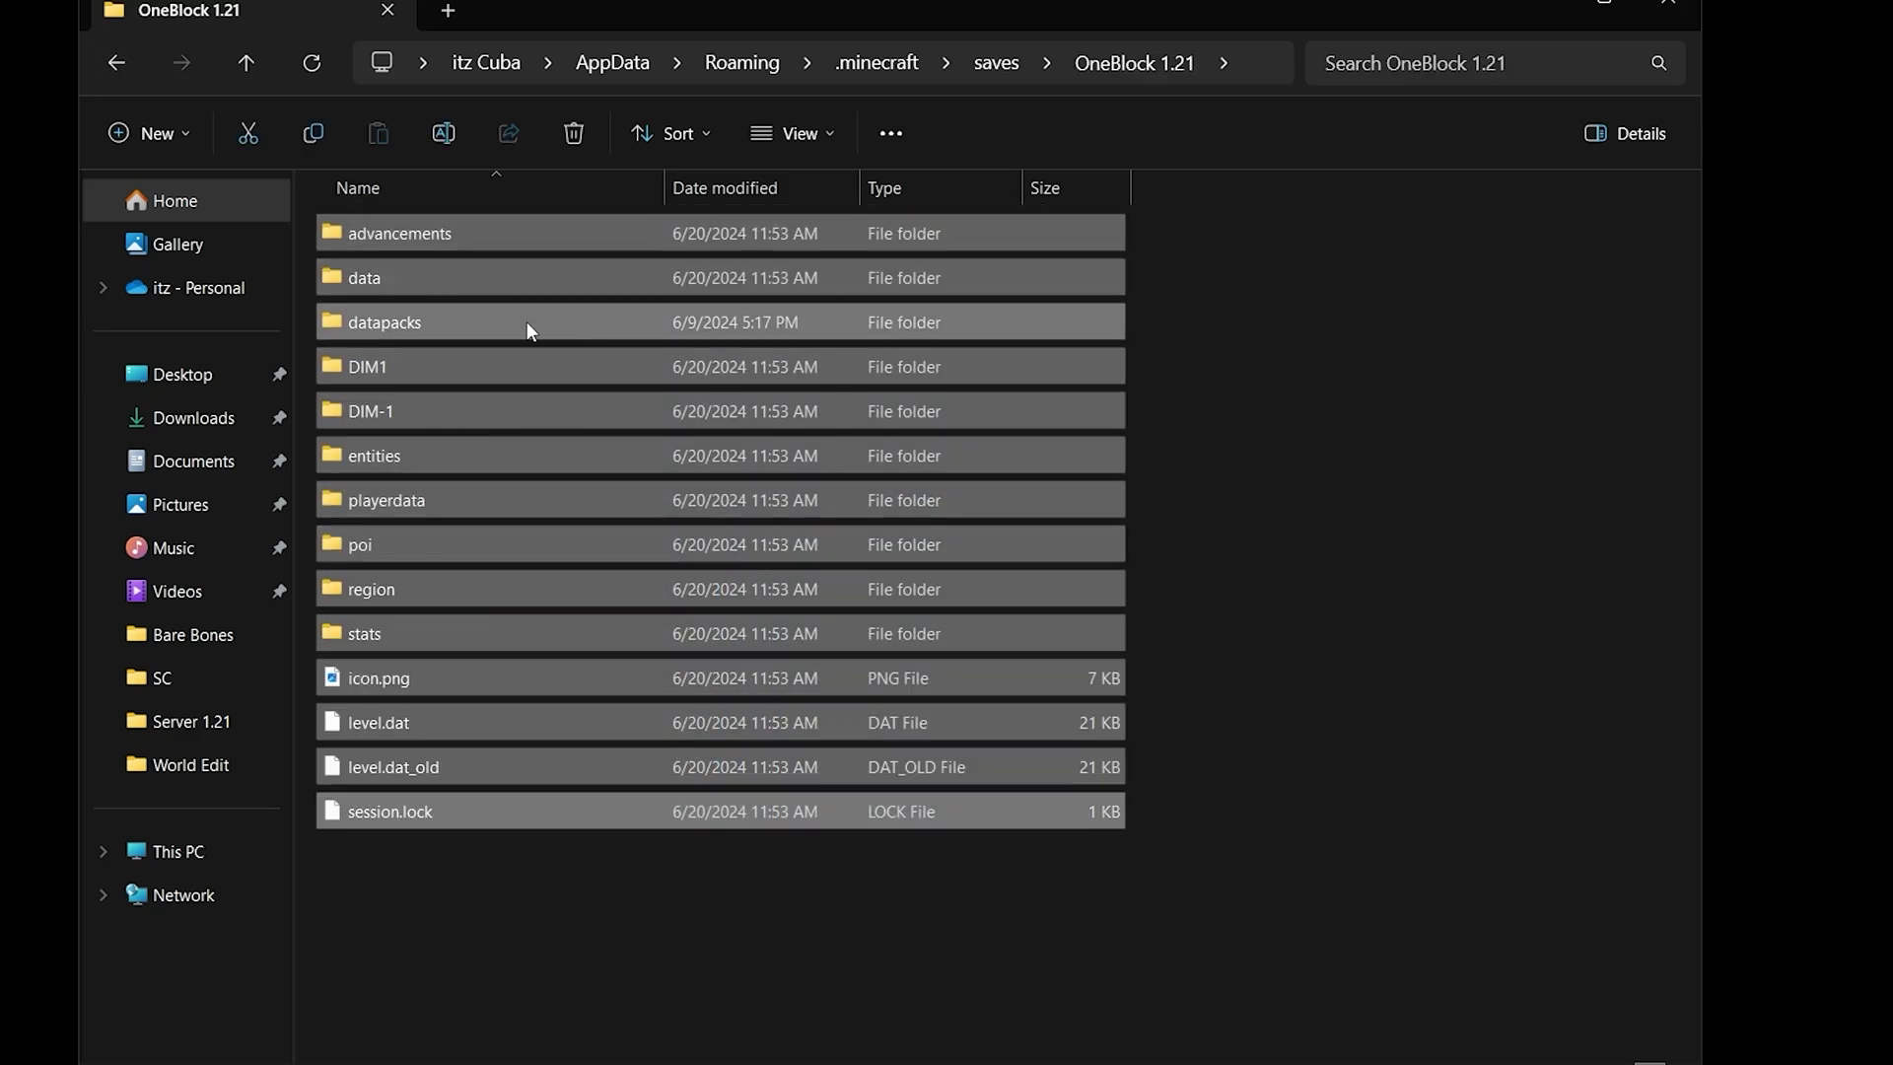
key("Delete")
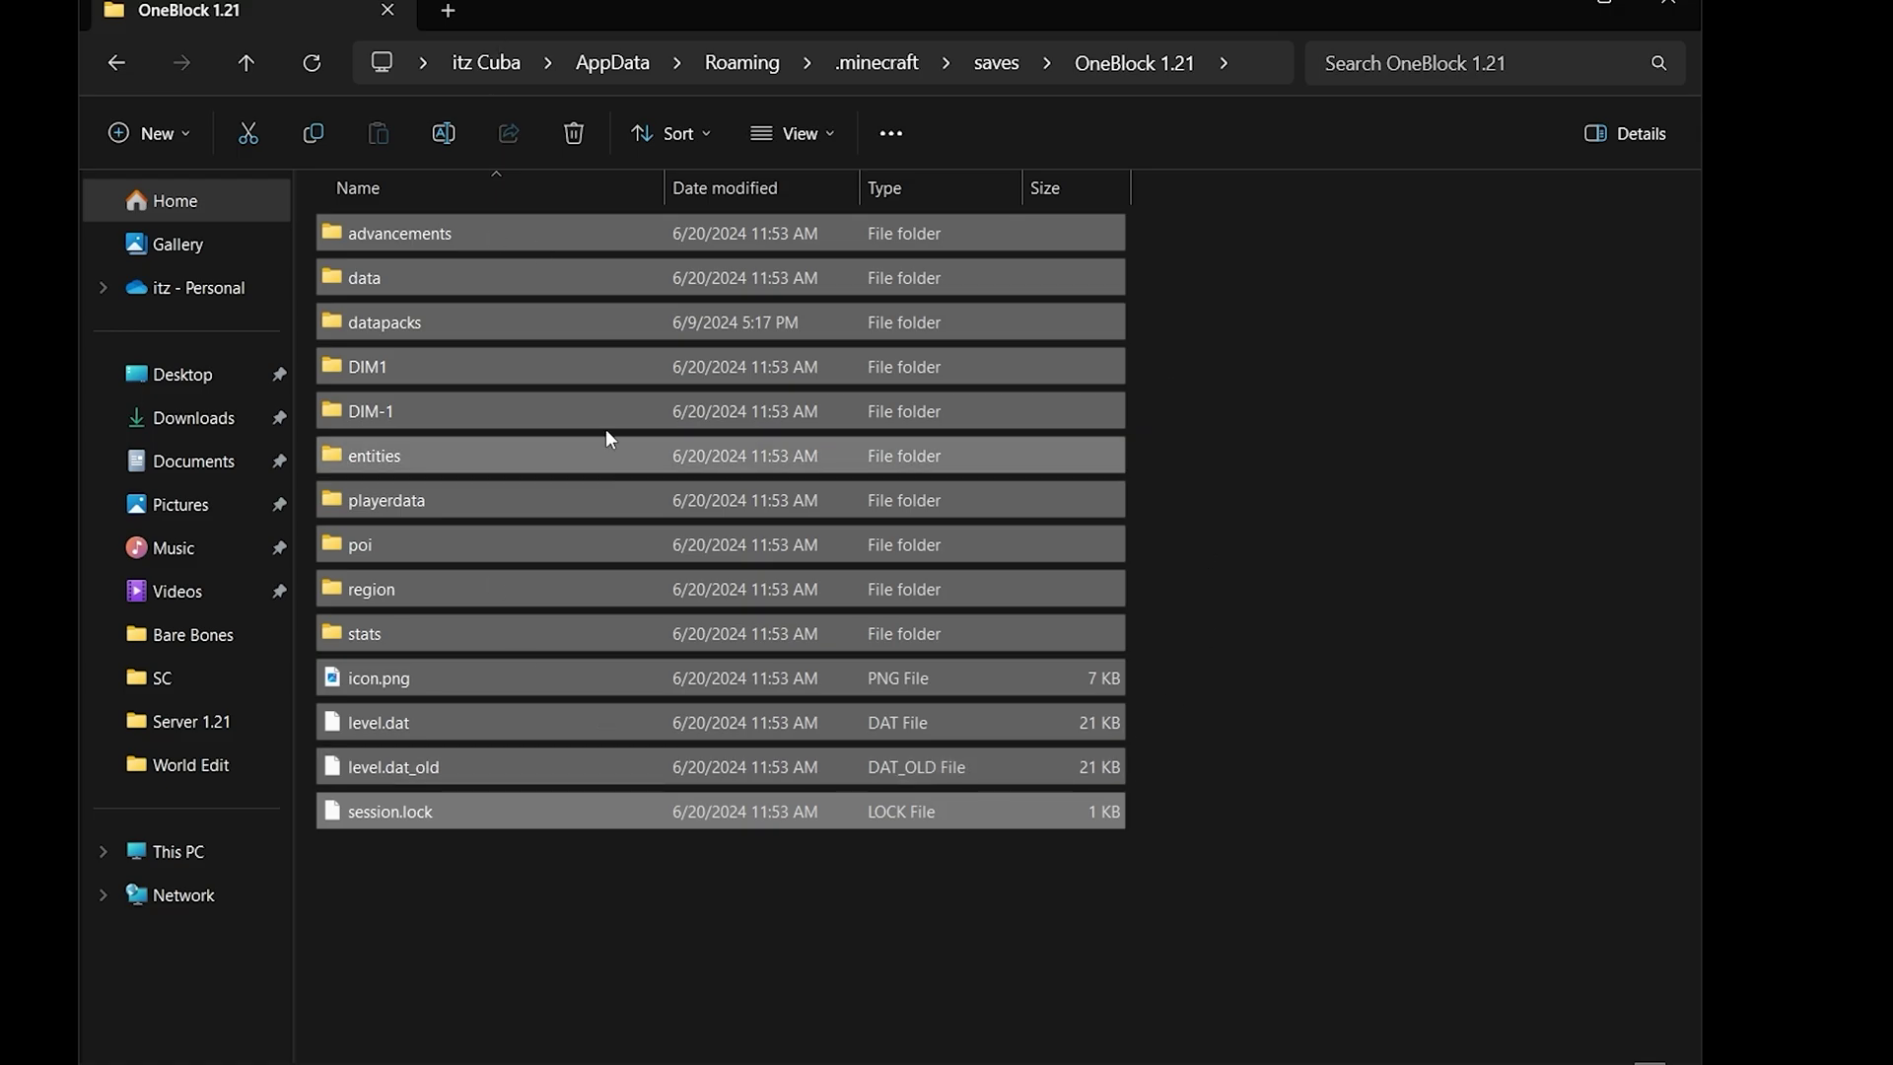
left_click(117, 63)
left_click_drag(1031, 600, 493, 414)
left_click(1668, 3)
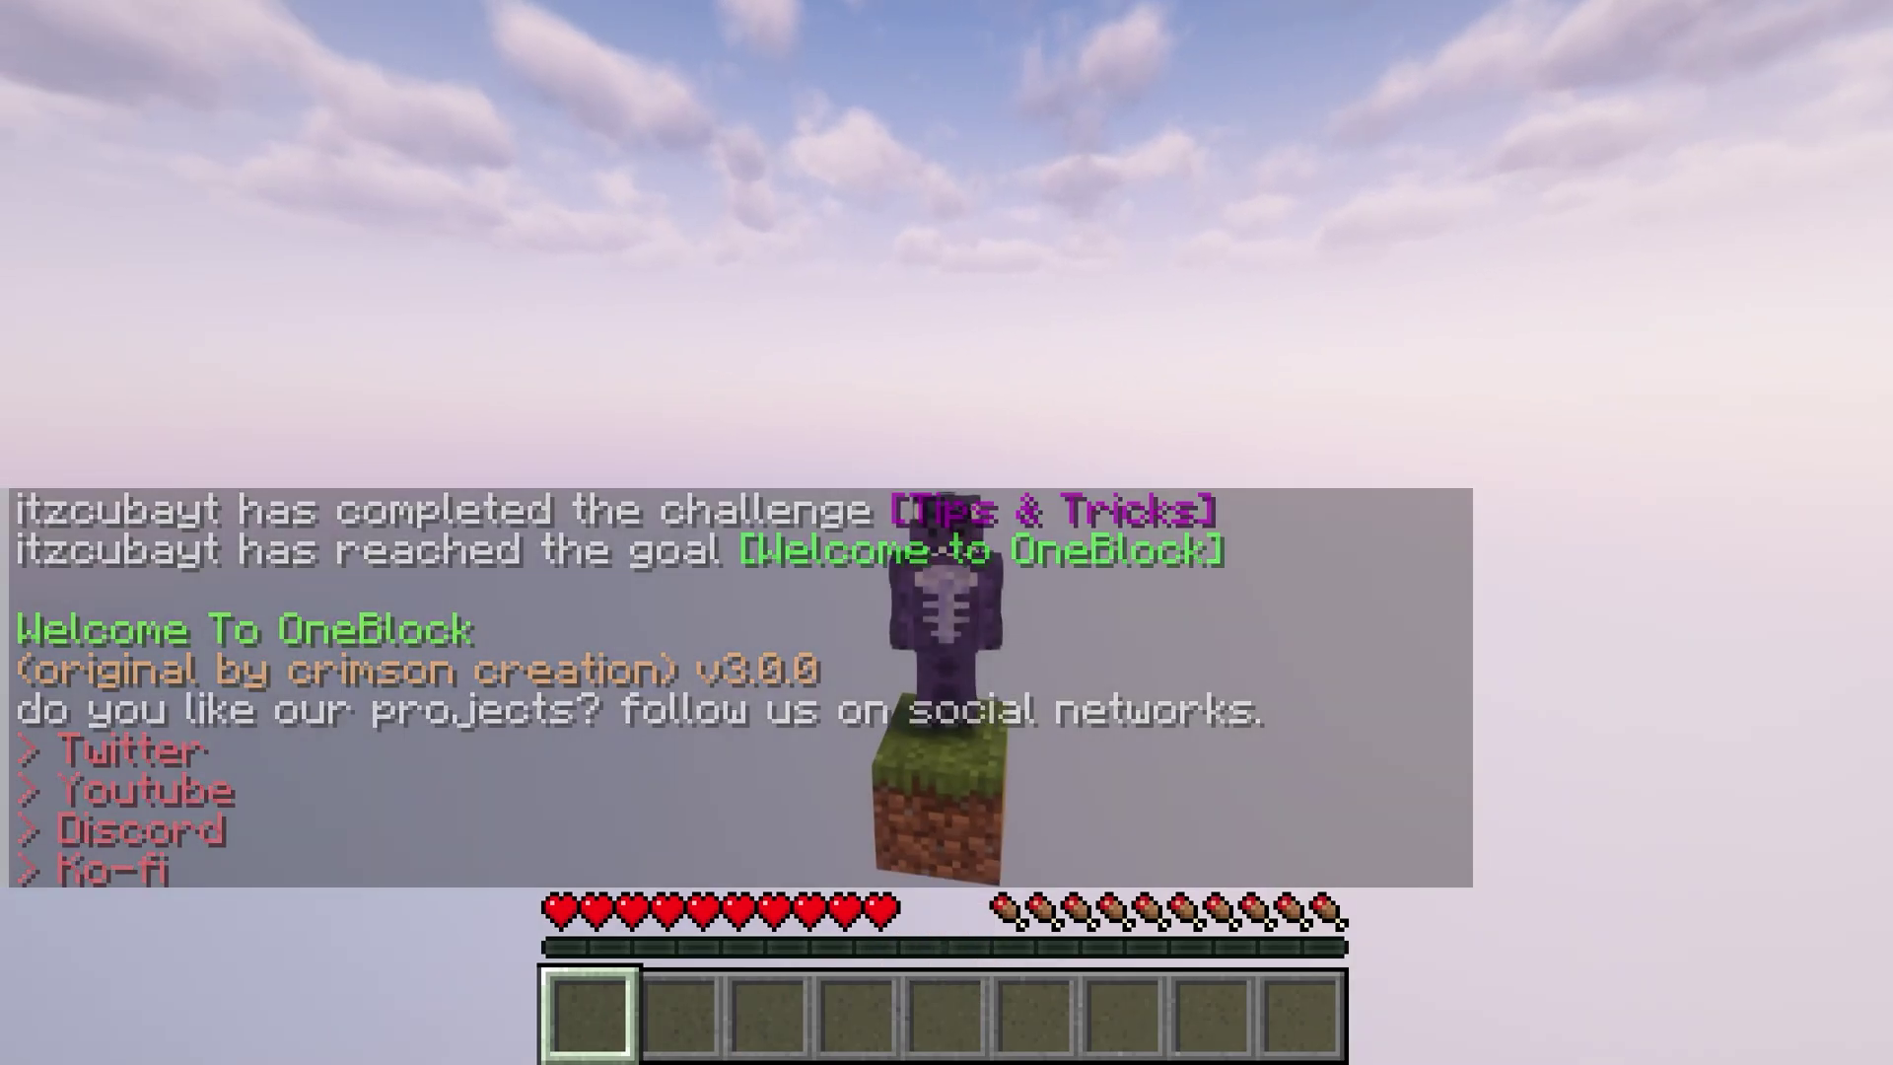
In the OneBlock world in Minecraft, mine the single grass block repeatedly in first-person view and place the collected dirt around its four sides.
key("space")
key("space")
key("space")
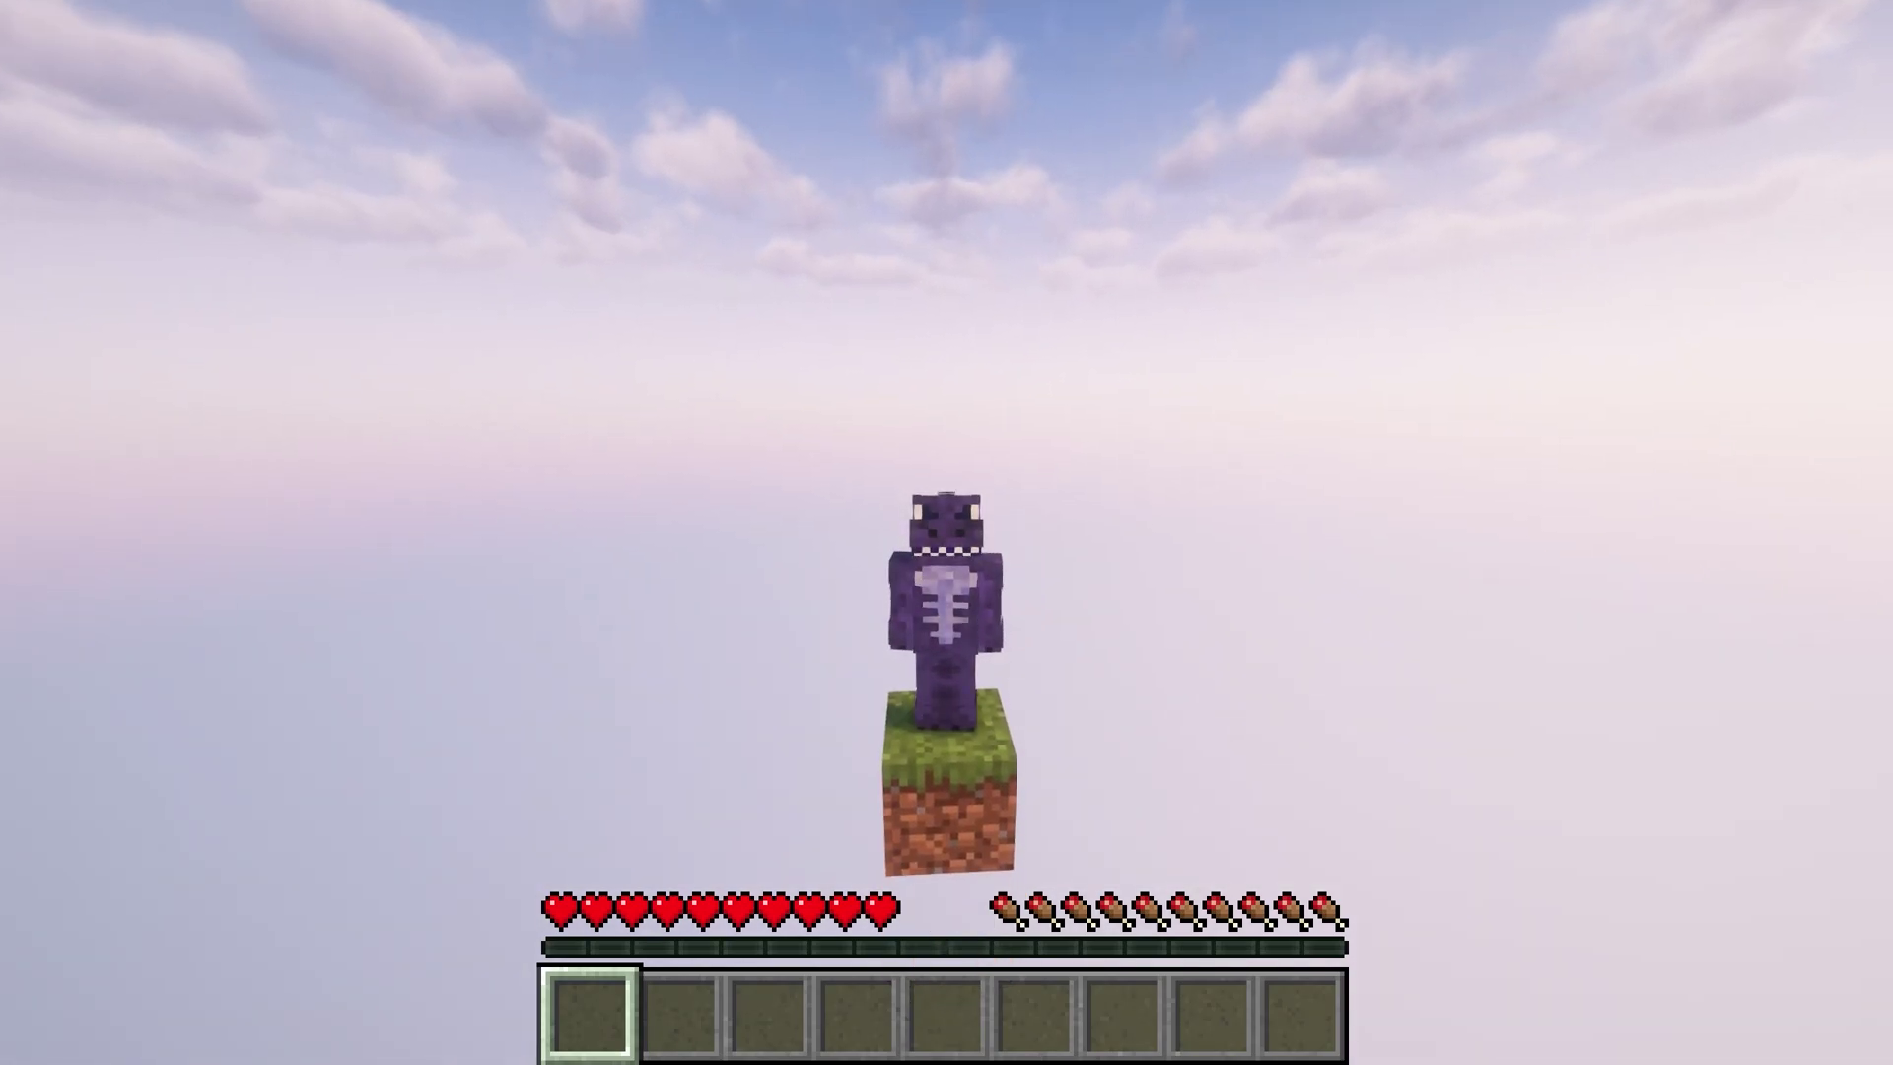
key("F5")
left_click(947, 530)
left_click(947, 530)
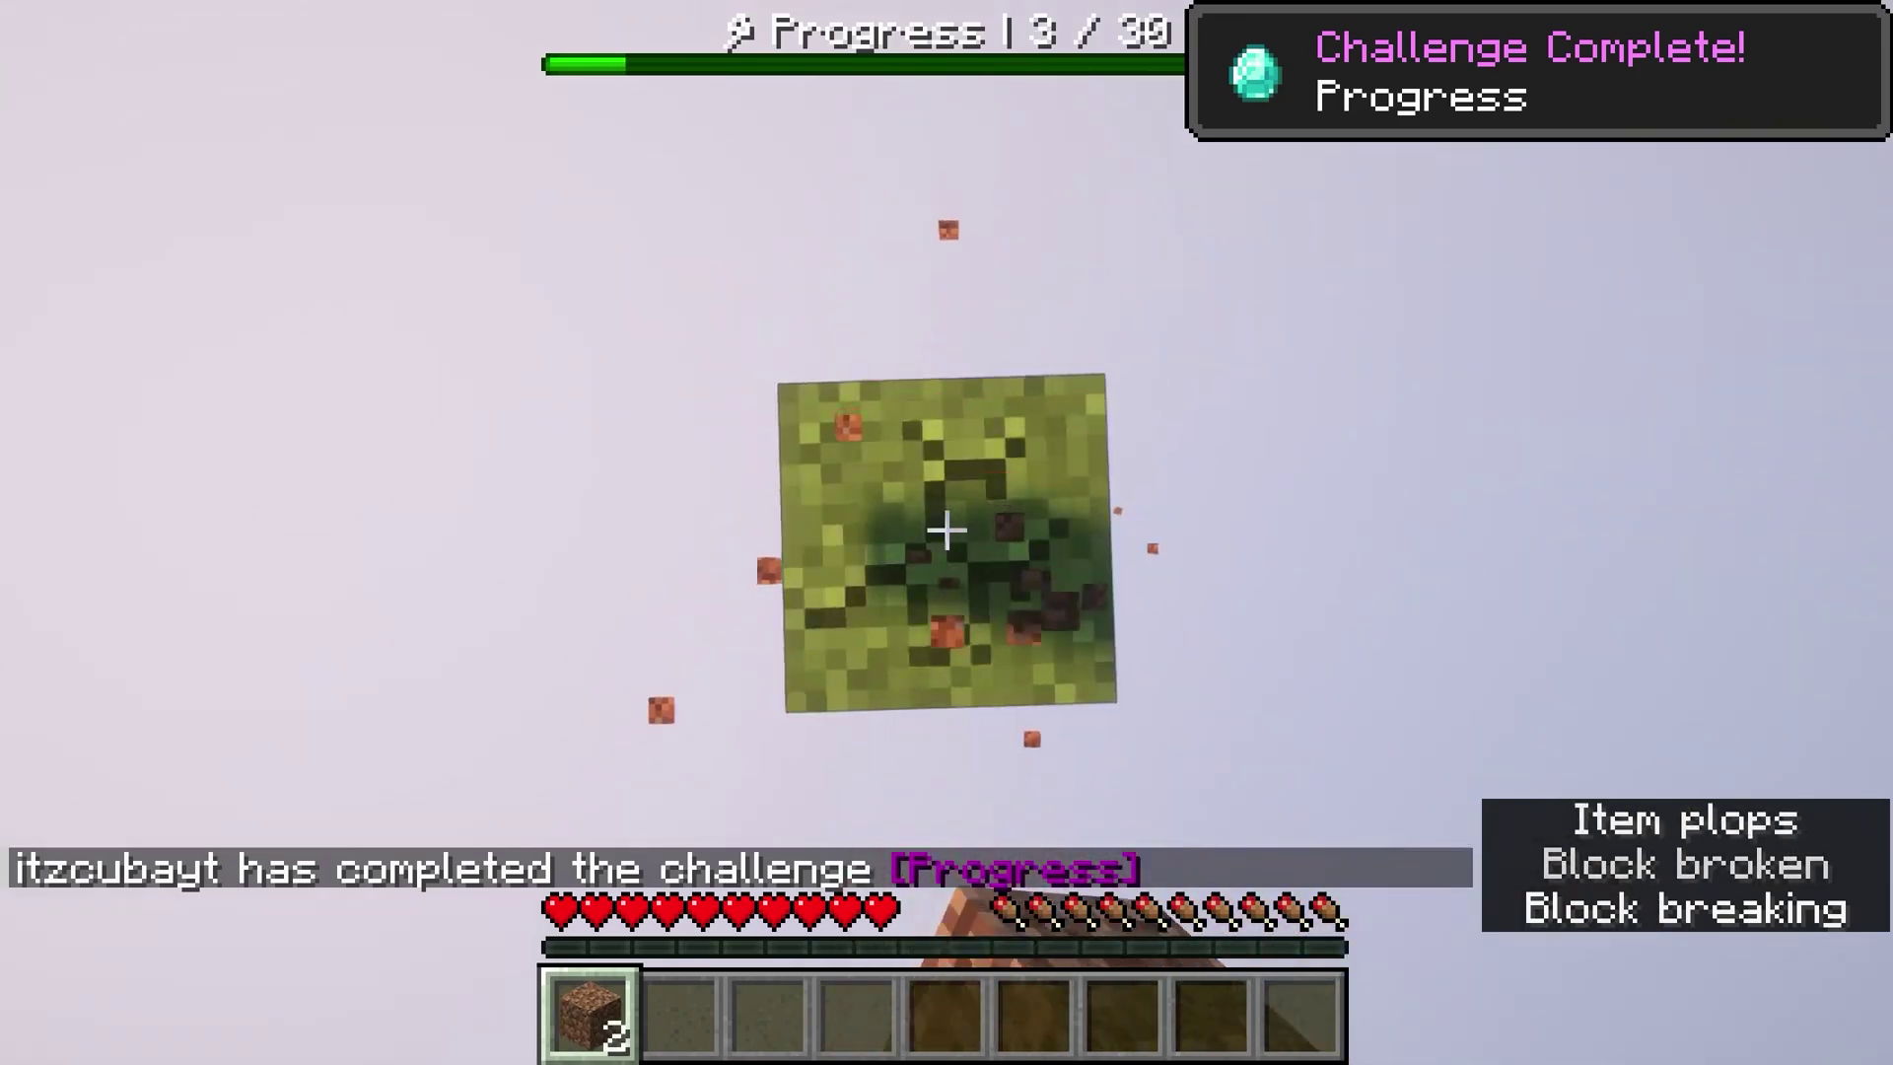
left_click(947, 531)
left_click(947, 531)
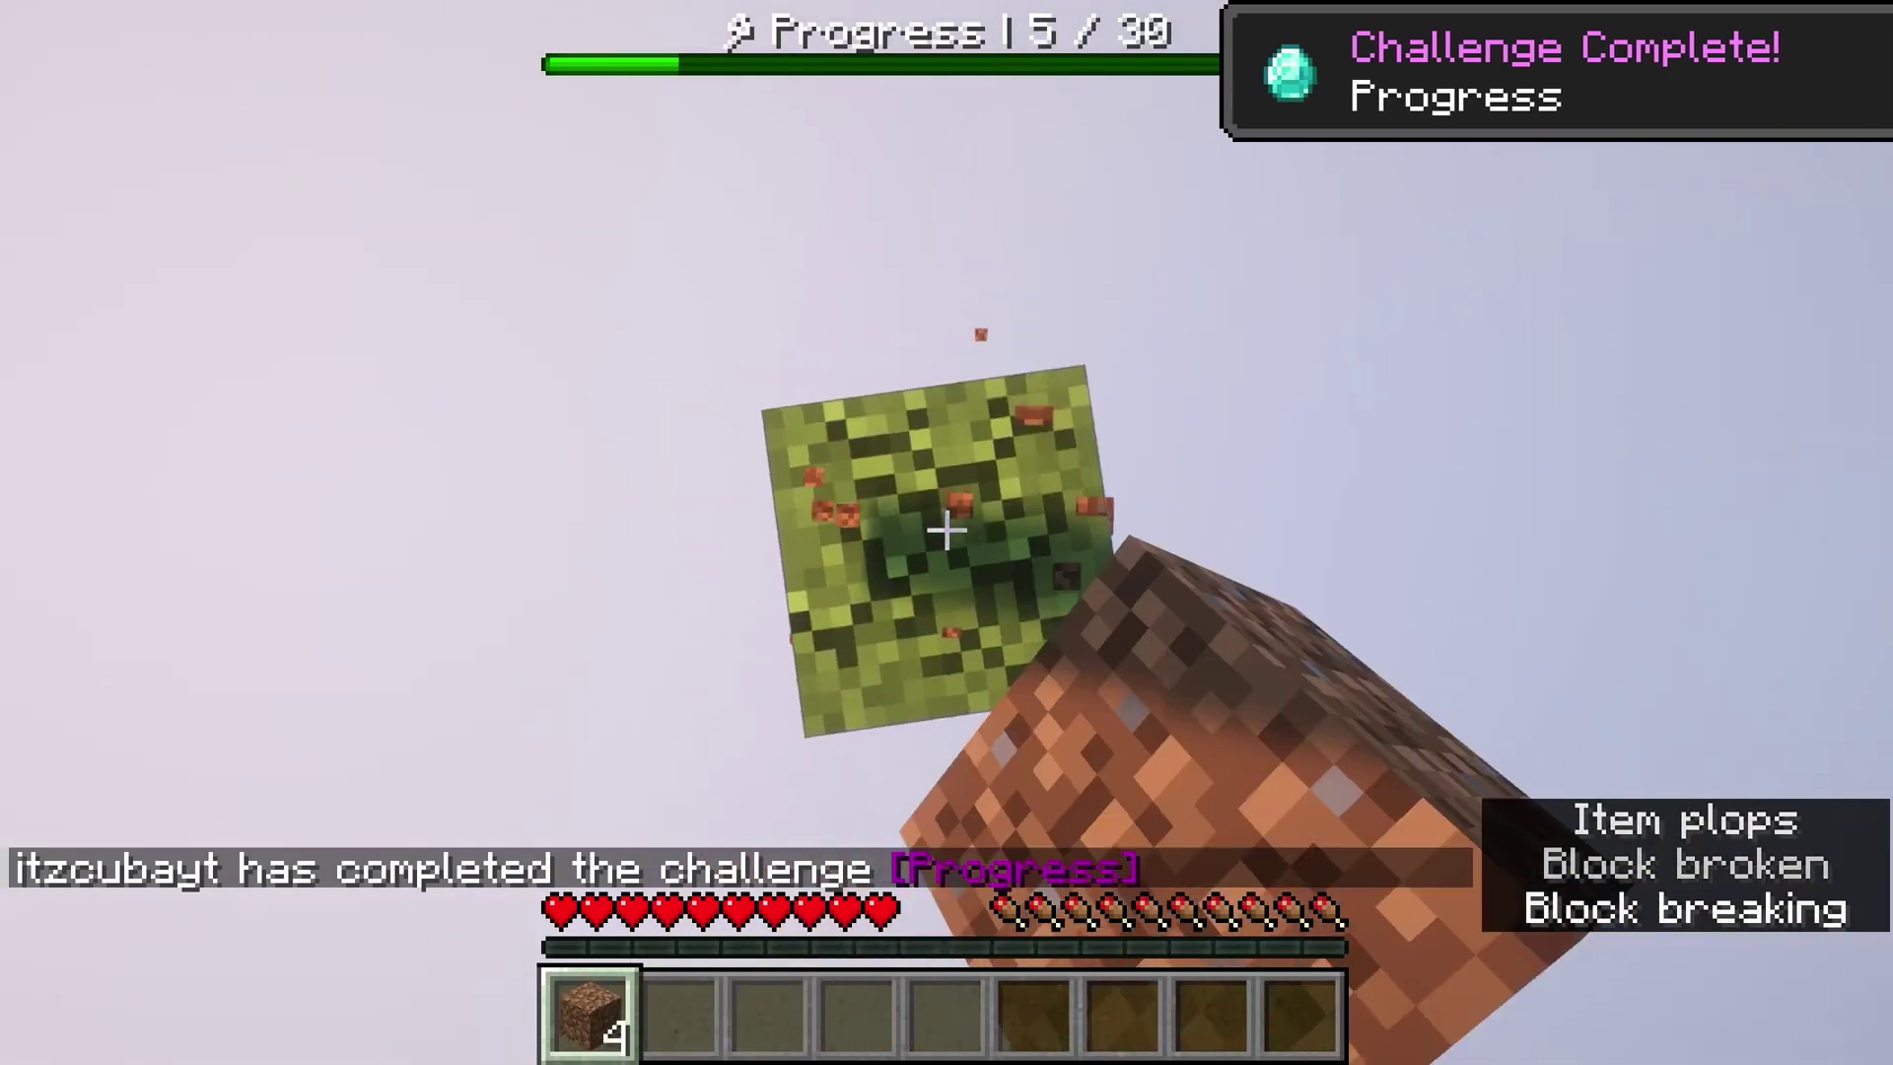
left_click(947, 531)
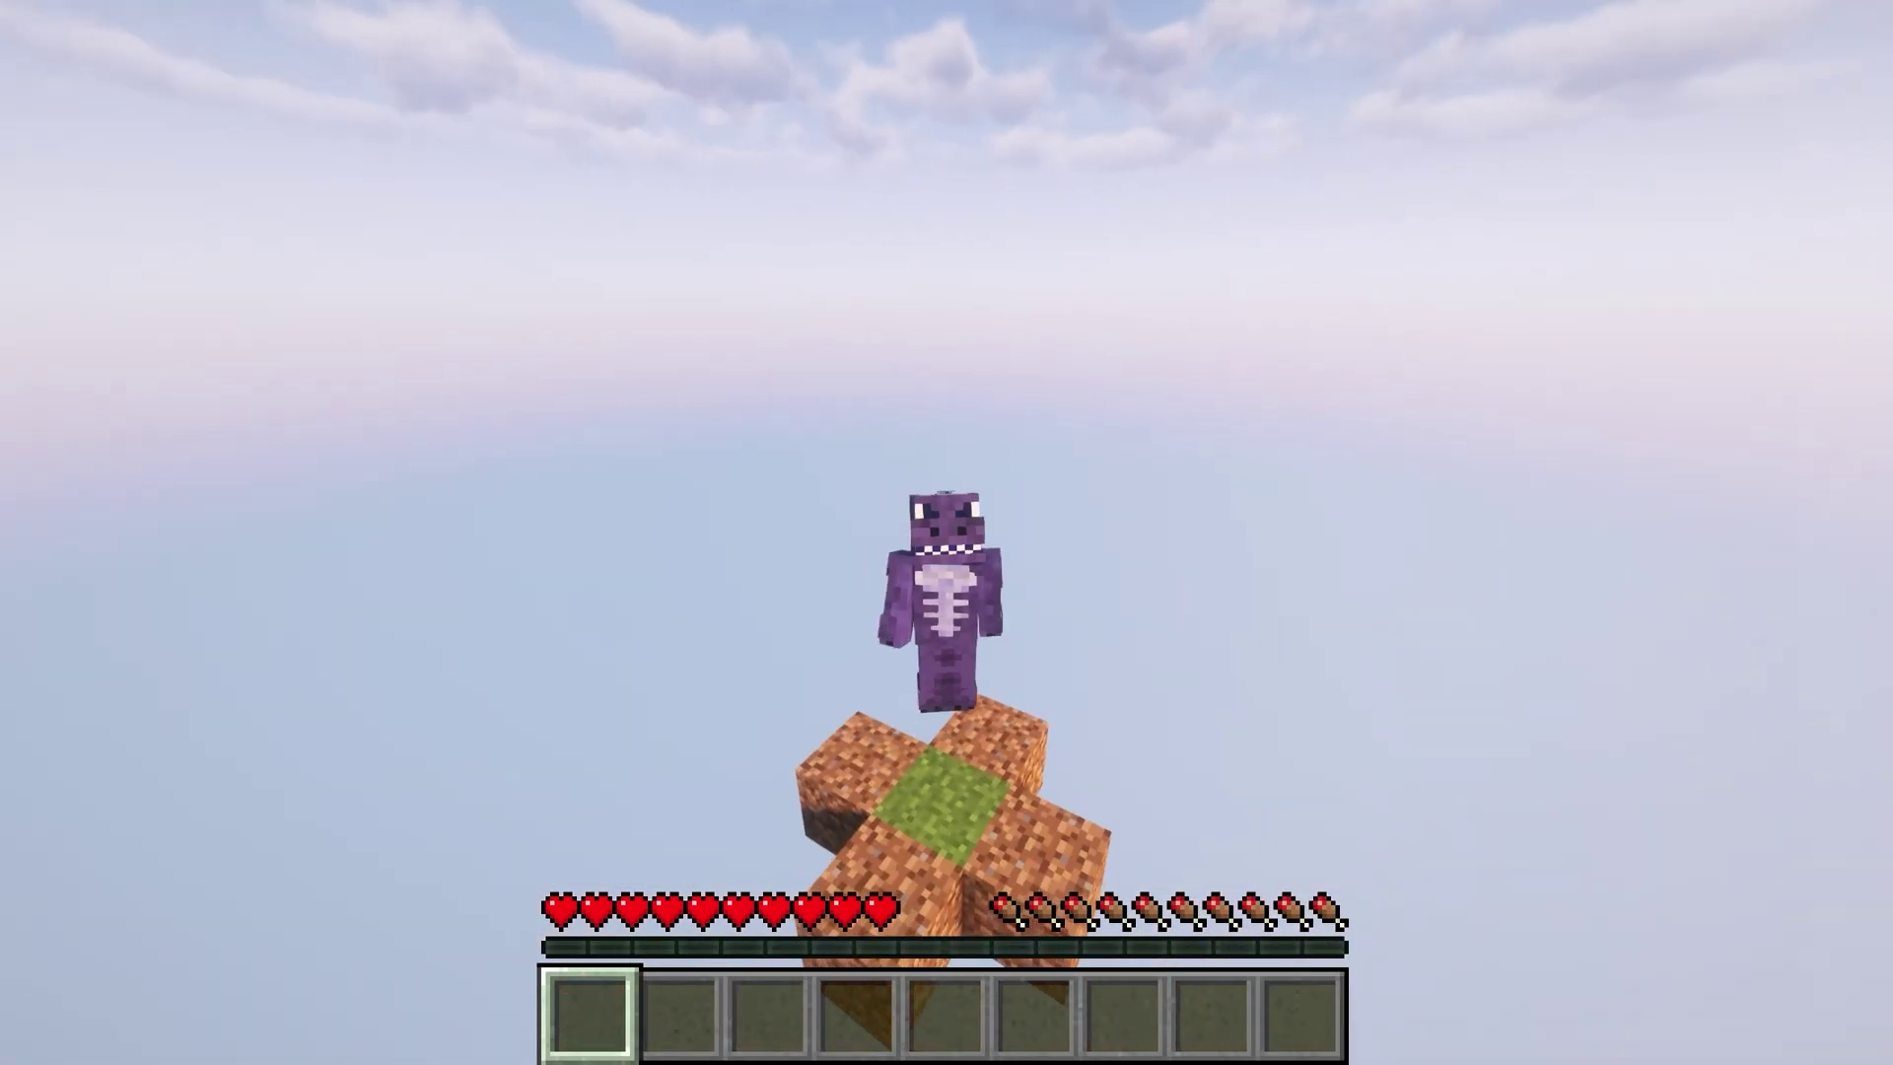